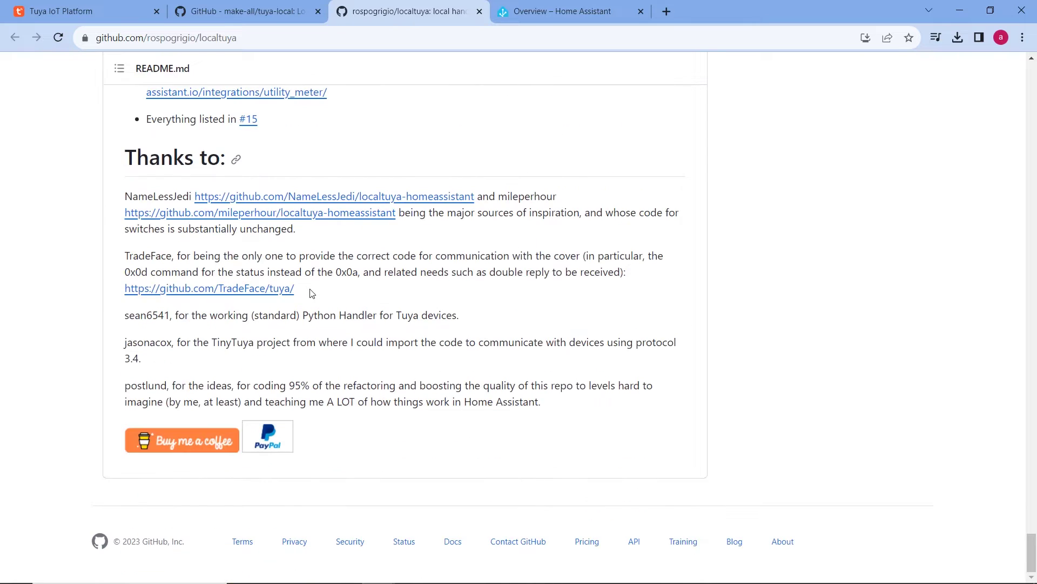
Step: Switch to Home Assistant and open the Local Tuya repository in HACS, removing the Downloaded filter and searching for "tuya"
{"action": "left_click", "coordinate": [553, 13]}
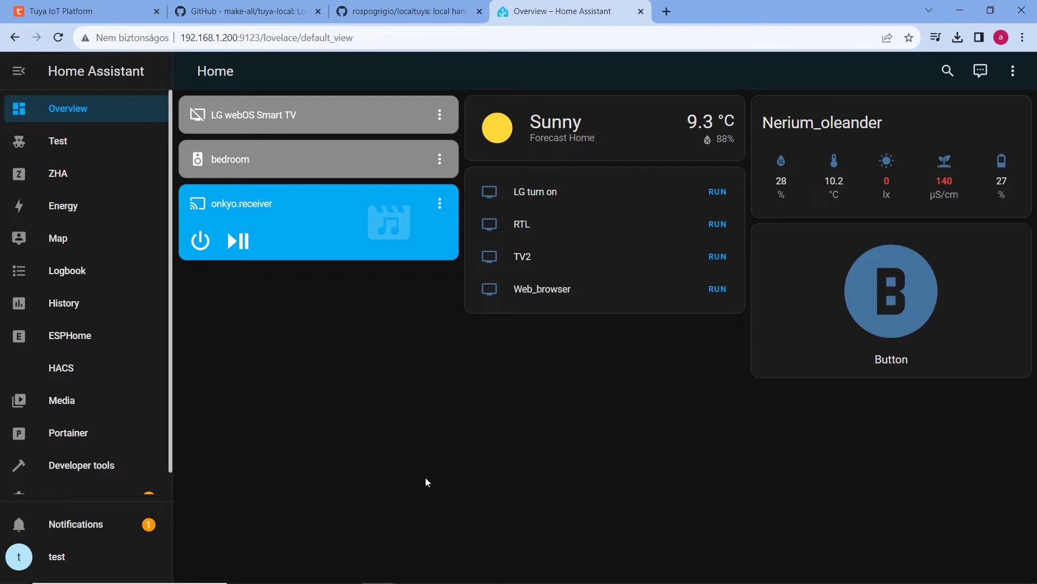
{"action": "left_click", "coordinate": [75, 376]}
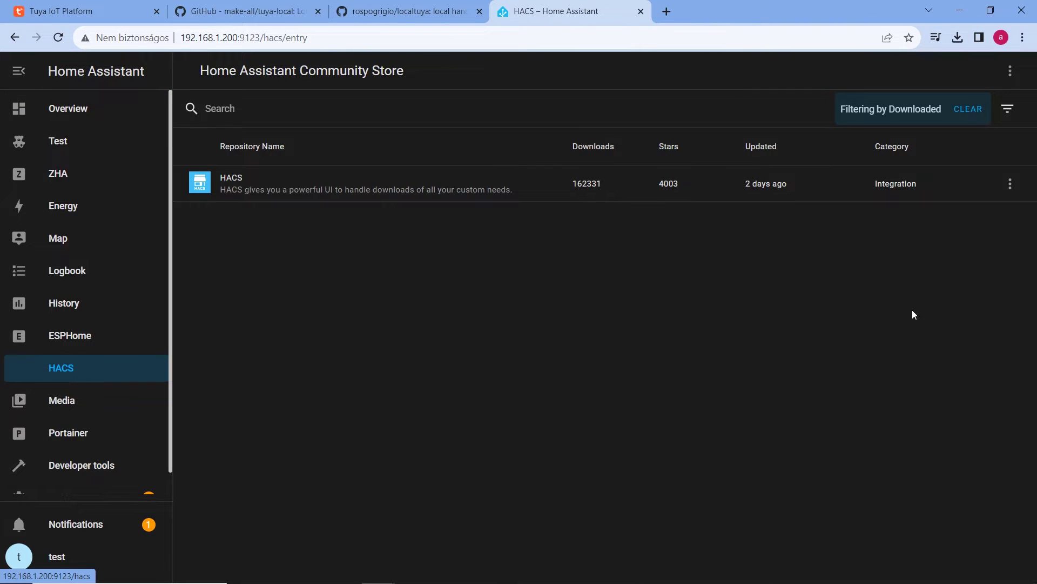
{"action": "left_click", "coordinate": [967, 108]}
{"action": "left_click", "coordinate": [258, 111]}
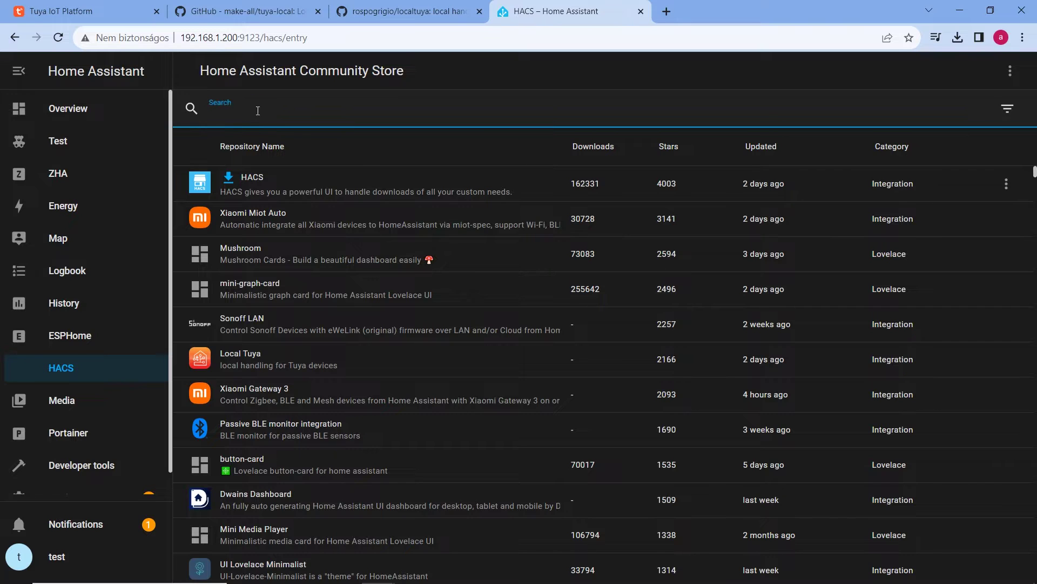
{"action": "type", "text": "tuya"}
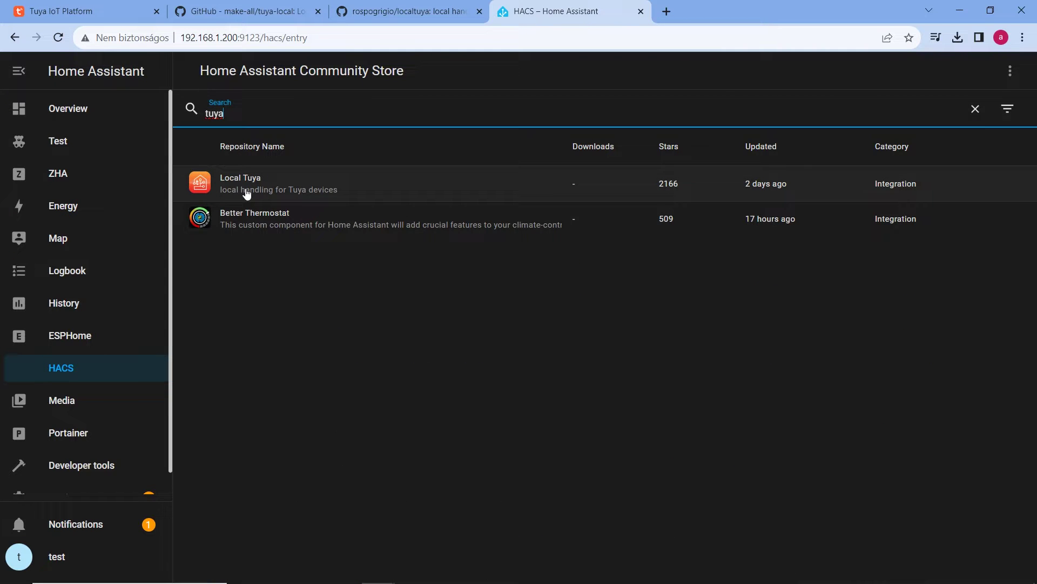
{"action": "left_click", "coordinate": [259, 177]}
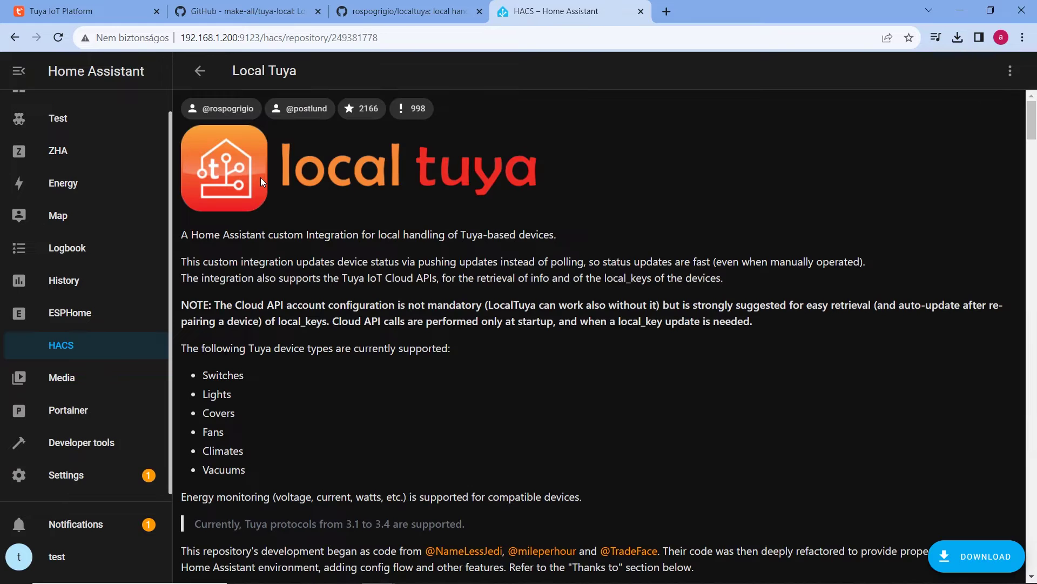
Step: Read through the Local Tuya documentation on installation, Cloud API configuration, adding devices, entities and debugging
{"action": "scroll", "coordinate": [463, 355], "scroll_direction": "down", "scroll_amount": 12}
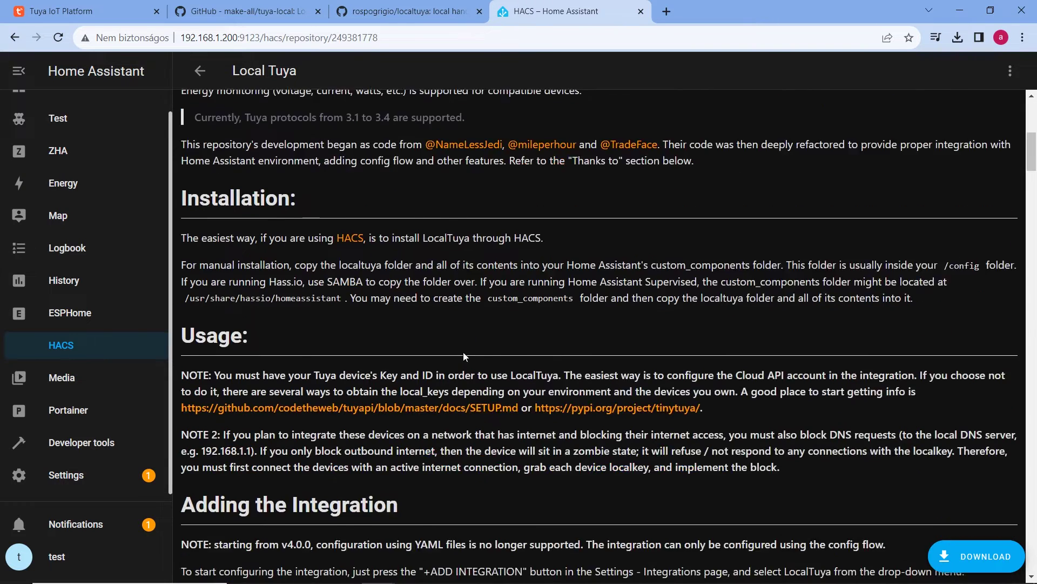
{"action": "scroll", "coordinate": [463, 357], "scroll_direction": "down", "scroll_amount": 1}
{"action": "scroll", "coordinate": [463, 356], "scroll_direction": "down", "scroll_amount": 5}
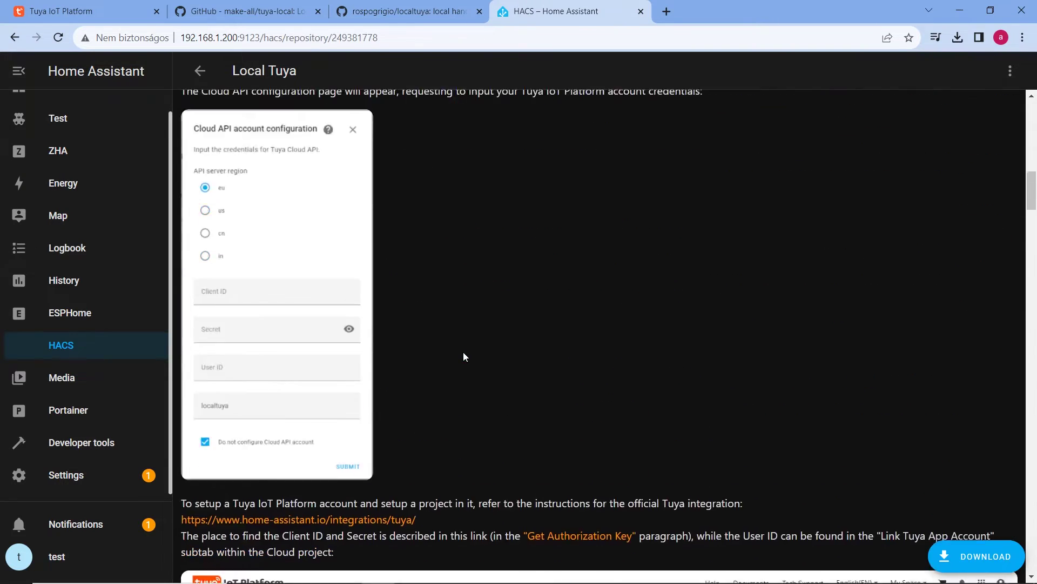
{"action": "scroll", "coordinate": [463, 354], "scroll_direction": "down", "scroll_amount": 10}
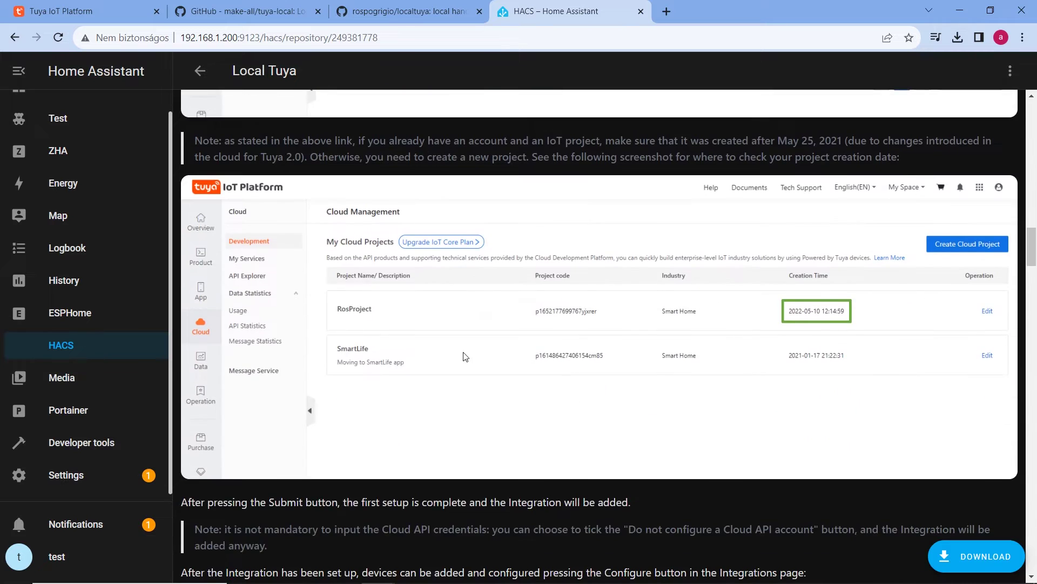
{"action": "scroll", "coordinate": [463, 356], "scroll_direction": "down", "scroll_amount": 12}
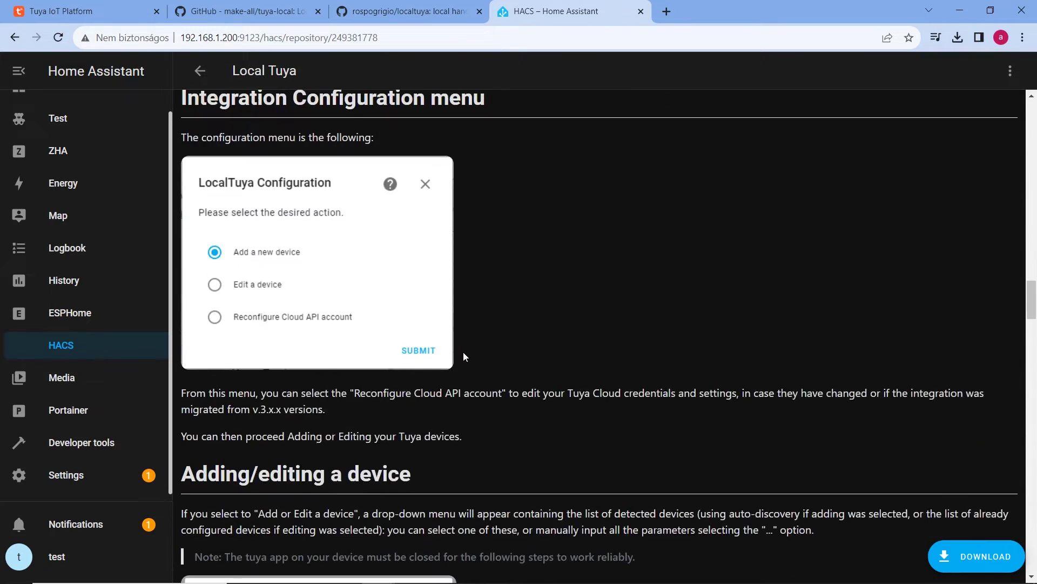
{"action": "scroll", "coordinate": [463, 352], "scroll_direction": "down", "scroll_amount": 15}
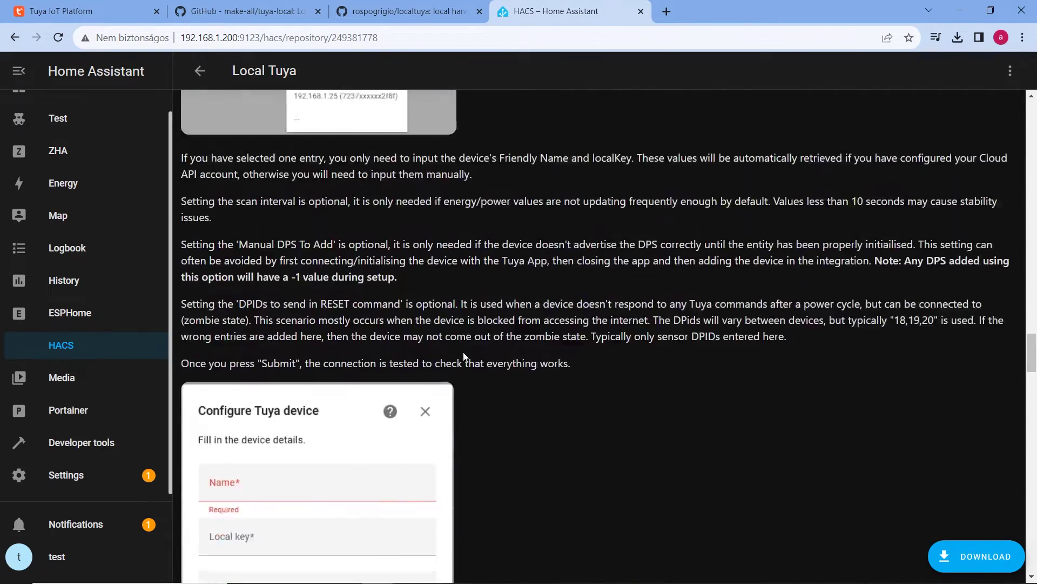
{"action": "scroll", "coordinate": [463, 357], "scroll_direction": "down", "scroll_amount": 15}
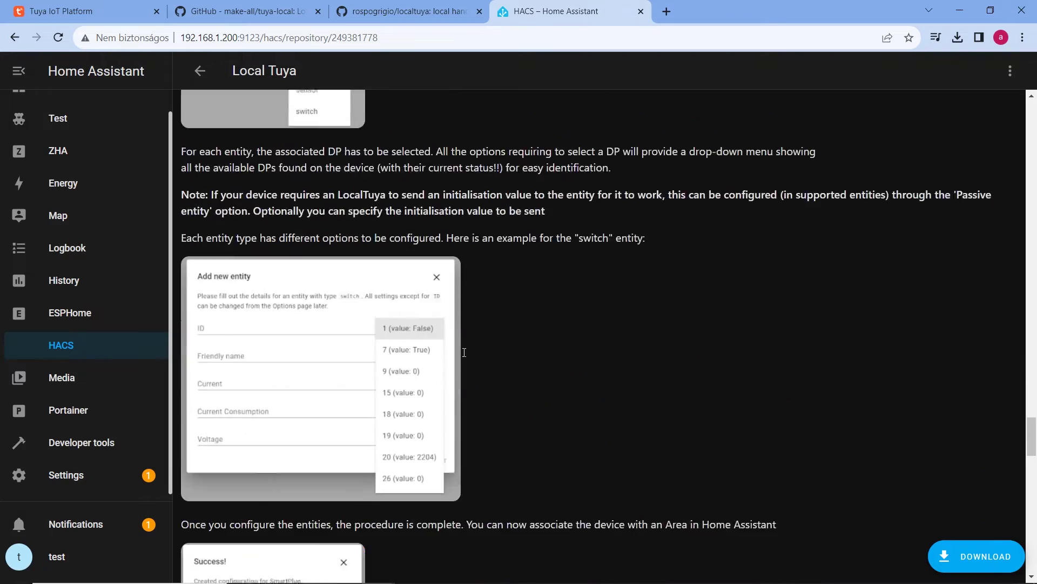
{"action": "scroll", "coordinate": [463, 357], "scroll_direction": "down", "scroll_amount": 20}
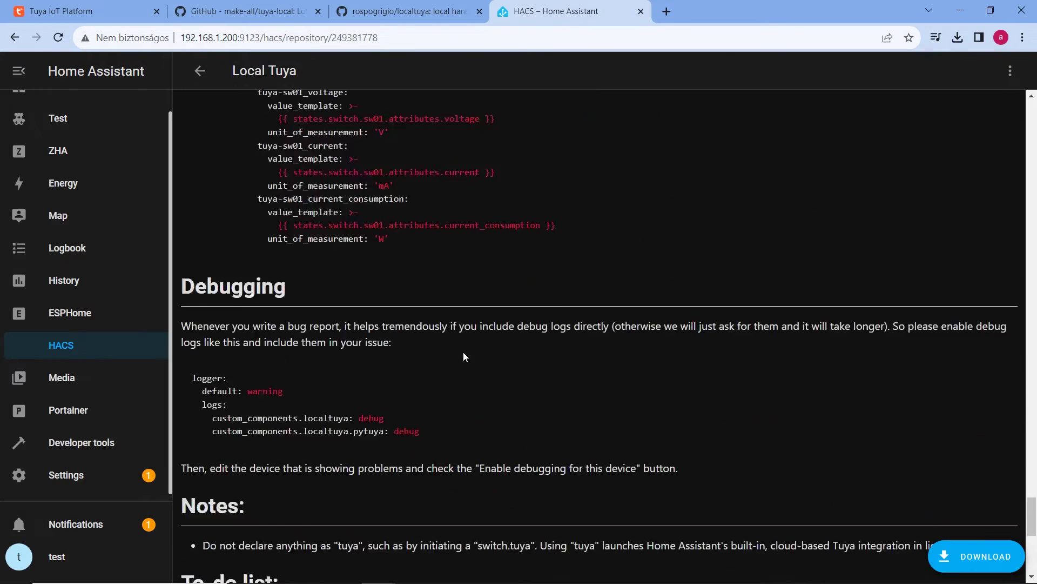
{"action": "scroll", "coordinate": [462, 351], "scroll_direction": "down", "scroll_amount": 1}
Step: Download Local Tuya v5.2.1 through HACS and perform a full restart of Home Assistant
{"action": "left_click", "coordinate": [975, 556]}
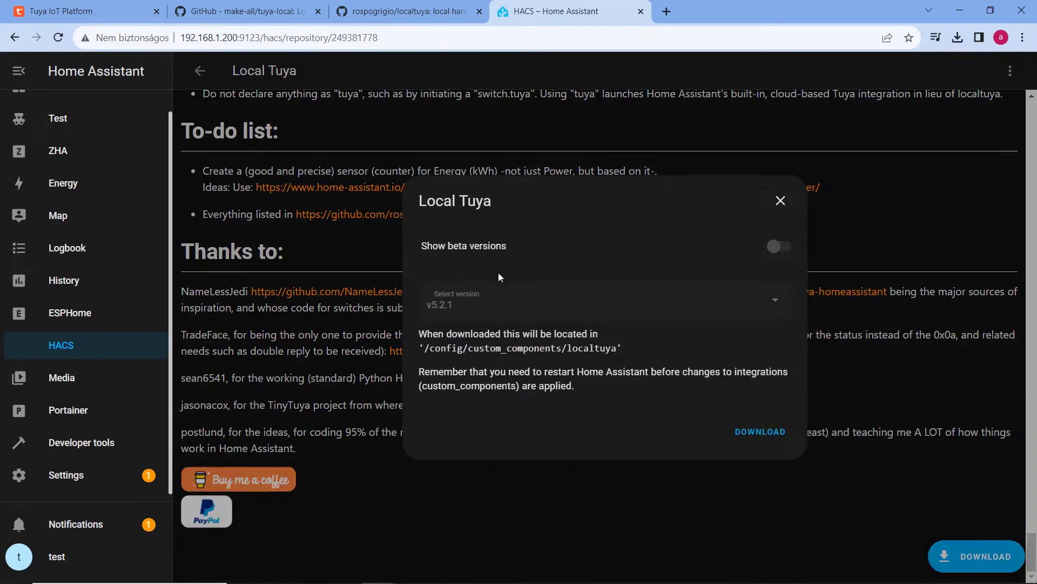
{"action": "left_click", "coordinate": [762, 434]}
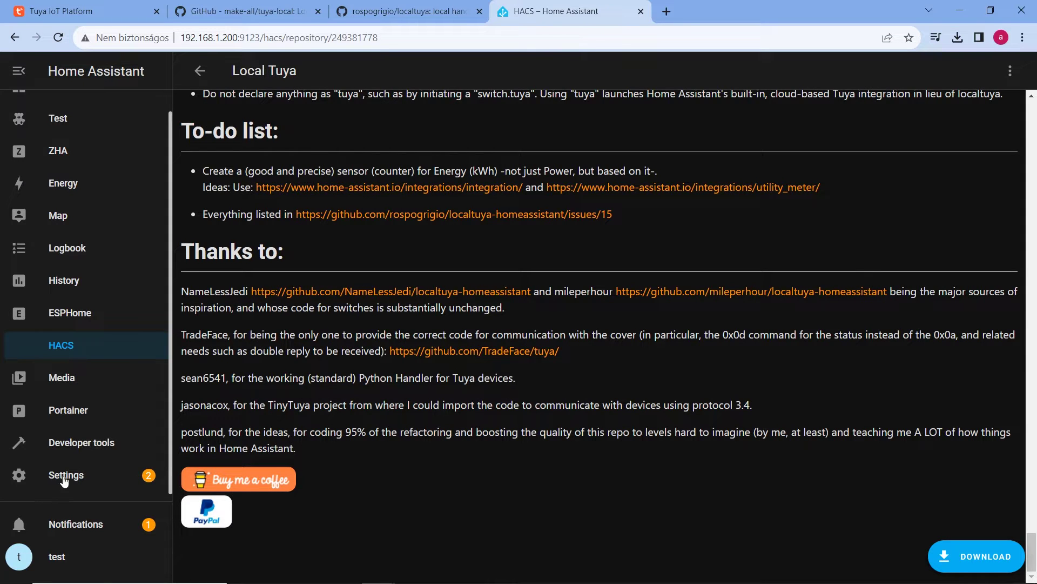
{"action": "left_click", "coordinate": [76, 442]}
{"action": "left_click", "coordinate": [914, 298]}
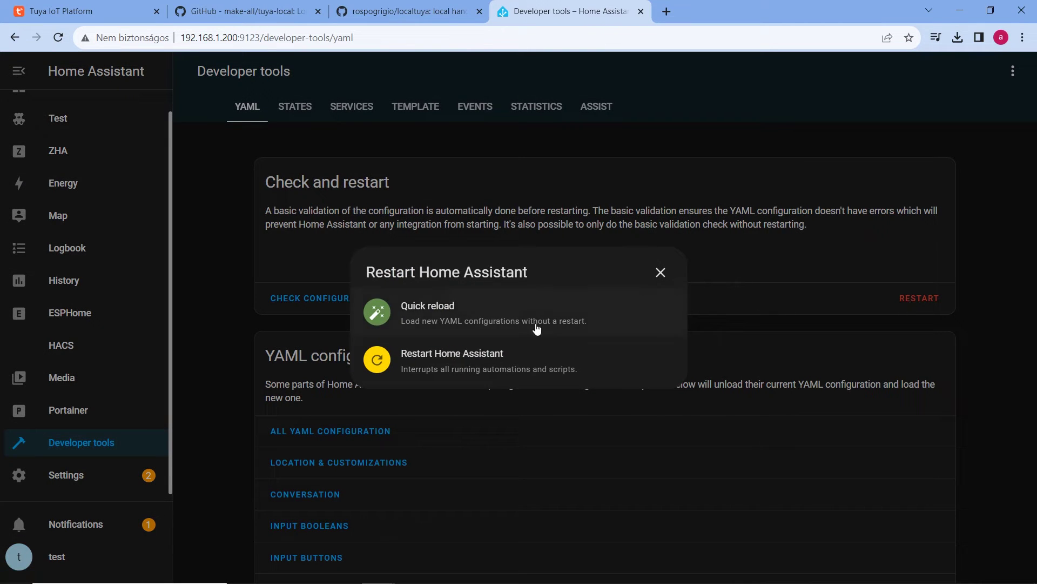
{"action": "left_click", "coordinate": [495, 361]}
{"action": "left_click", "coordinate": [612, 359]}
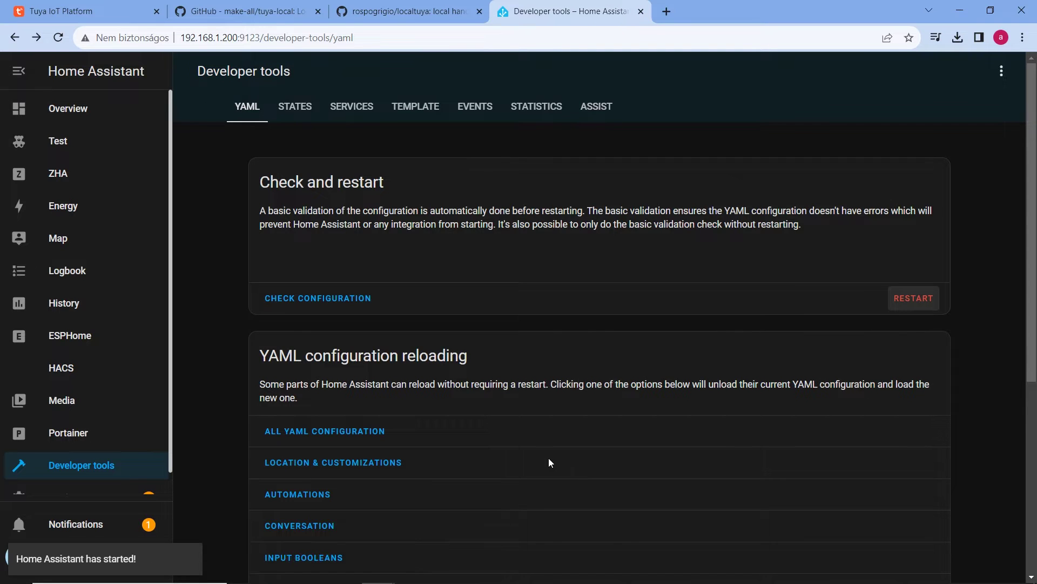
Step: Start adding the LocalTuya integration in the devices and services settings, searching the brands for "tuya"
{"action": "scroll", "coordinate": [76, 440], "scroll_direction": "down", "scroll_amount": 1}
{"action": "left_click", "coordinate": [70, 475]}
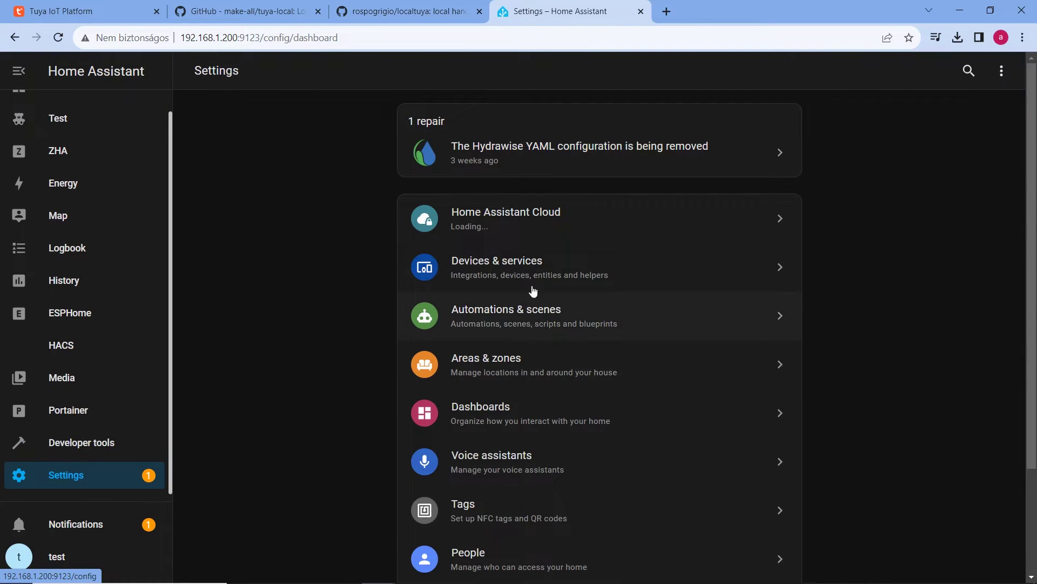
{"action": "left_click", "coordinate": [510, 266]}
{"action": "scroll", "coordinate": [536, 407], "scroll_direction": "down", "scroll_amount": 3}
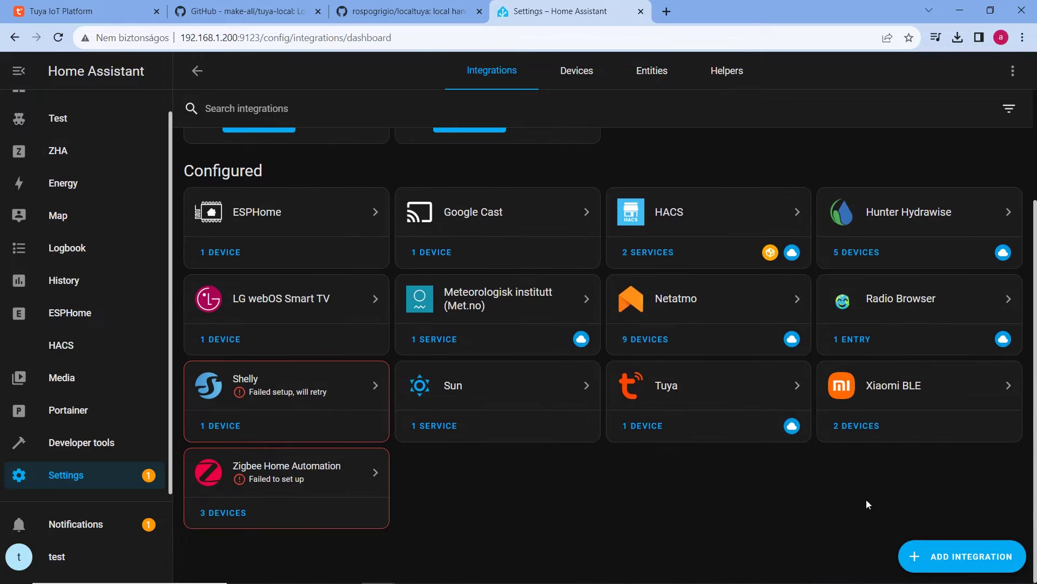
{"action": "left_click", "coordinate": [956, 544]}
{"action": "type", "text": "tuya"}
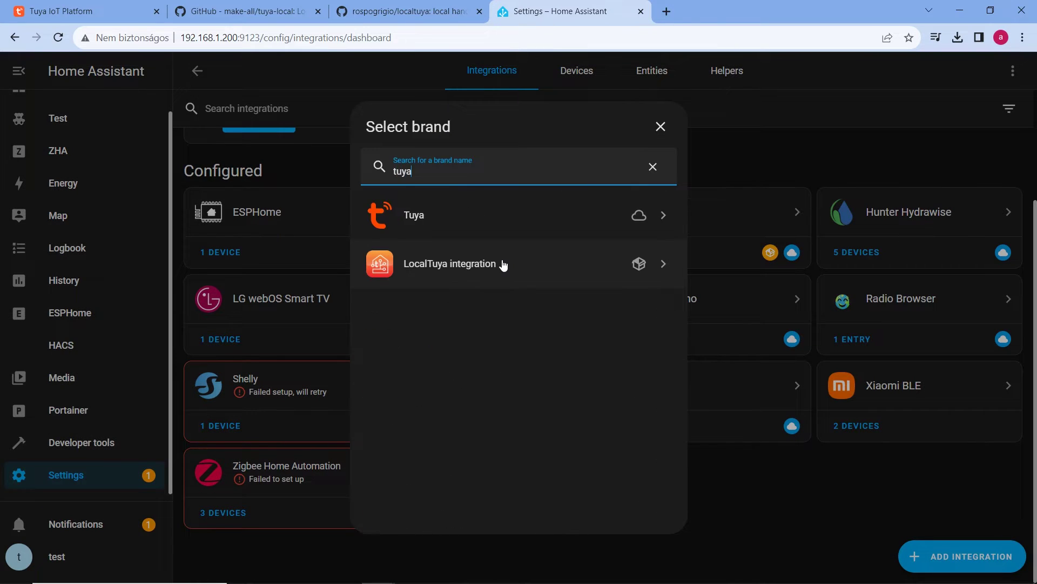
{"action": "left_click", "coordinate": [473, 267]}
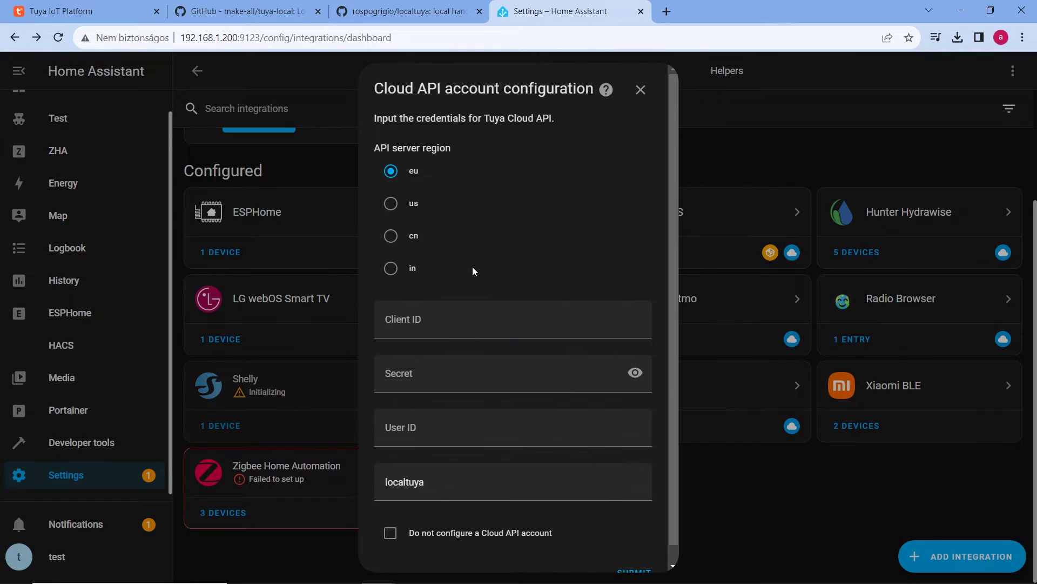
Step: Copy the client ID from the TuyaTest cloud project on Tuya IoT Platform into LocalTuya's Client ID field
{"action": "left_click", "coordinate": [81, 11]}
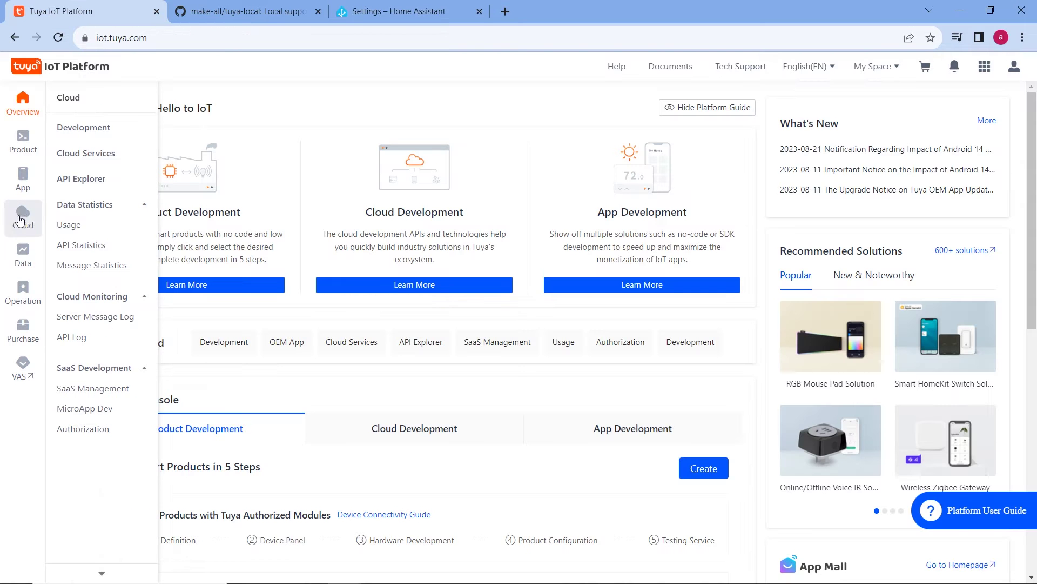
{"action": "left_click", "coordinate": [22, 216]}
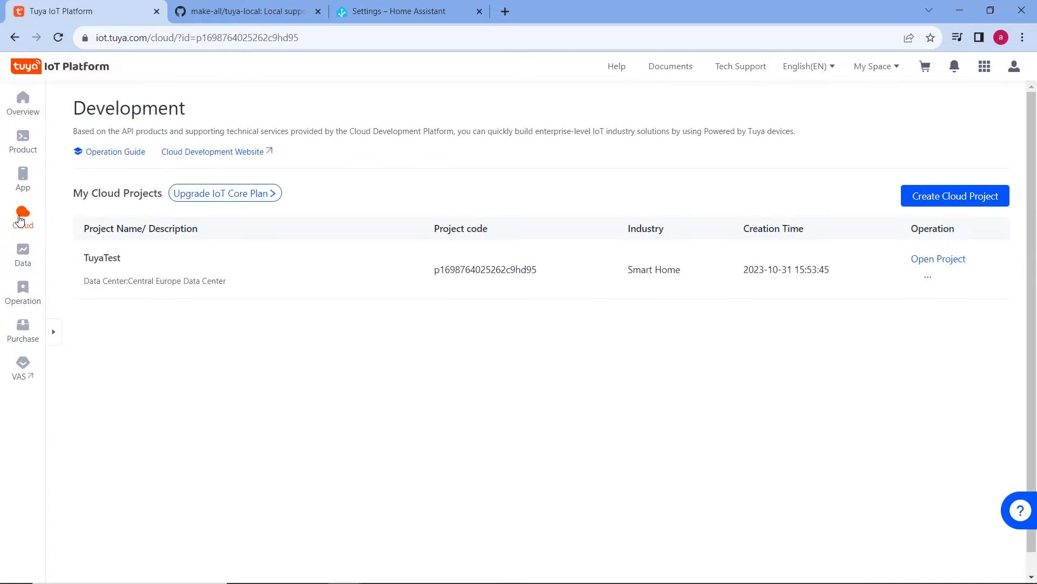
{"action": "left_click", "coordinate": [948, 262]}
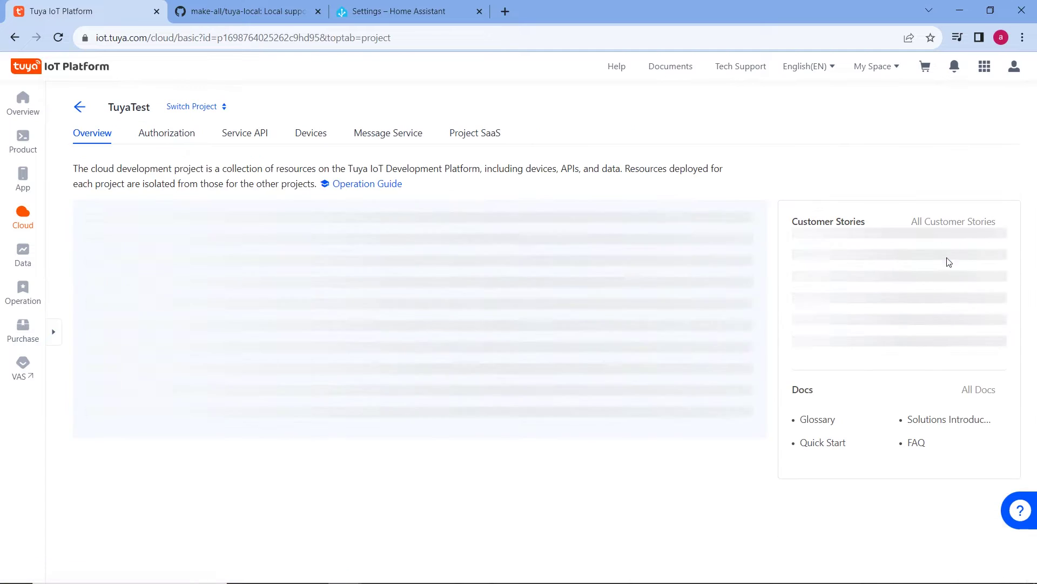
{"action": "left_click_drag", "start_coordinate": [241, 306], "coordinate": [157, 306]}
{"action": "key", "text": "ctrl+c"}
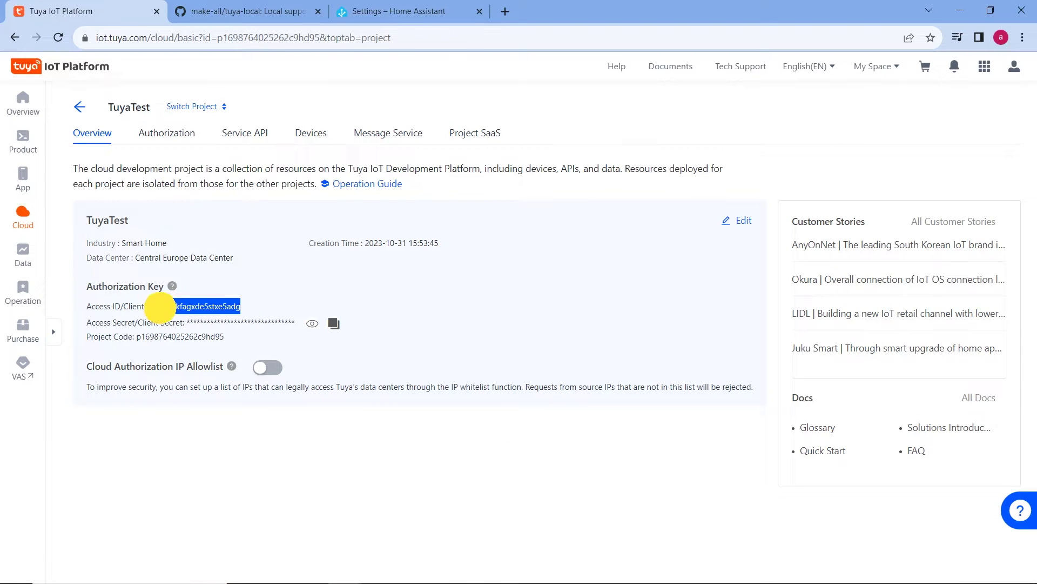
{"action": "left_click", "coordinate": [374, 15]}
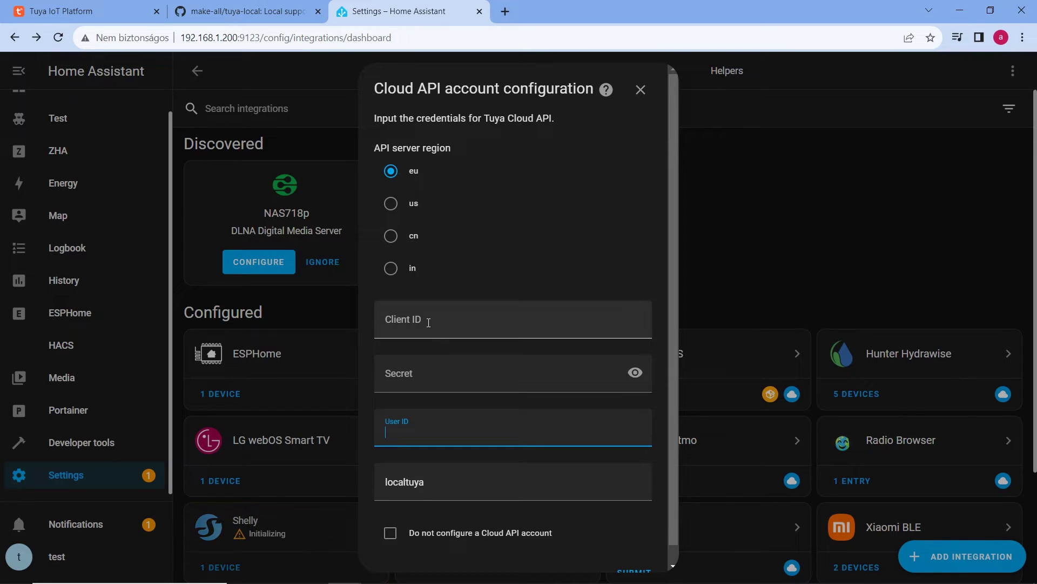
{"action": "left_click", "coordinate": [429, 322]}
{"action": "key", "text": "ctrl+v"}
Step: Copy the TuyaTest project's client secret into the Secret field of the Cloud API account configuration
{"action": "left_click", "coordinate": [96, 11]}
{"action": "left_click", "coordinate": [331, 324]}
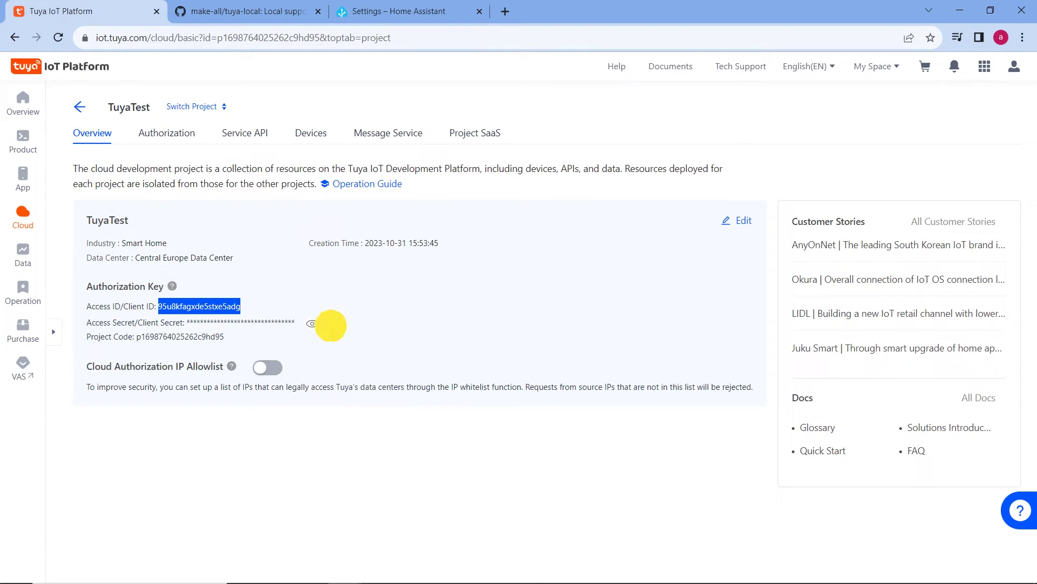
{"action": "left_click", "coordinate": [395, 16]}
{"action": "left_click", "coordinate": [433, 373]}
{"action": "key", "text": "ctrl+v"}
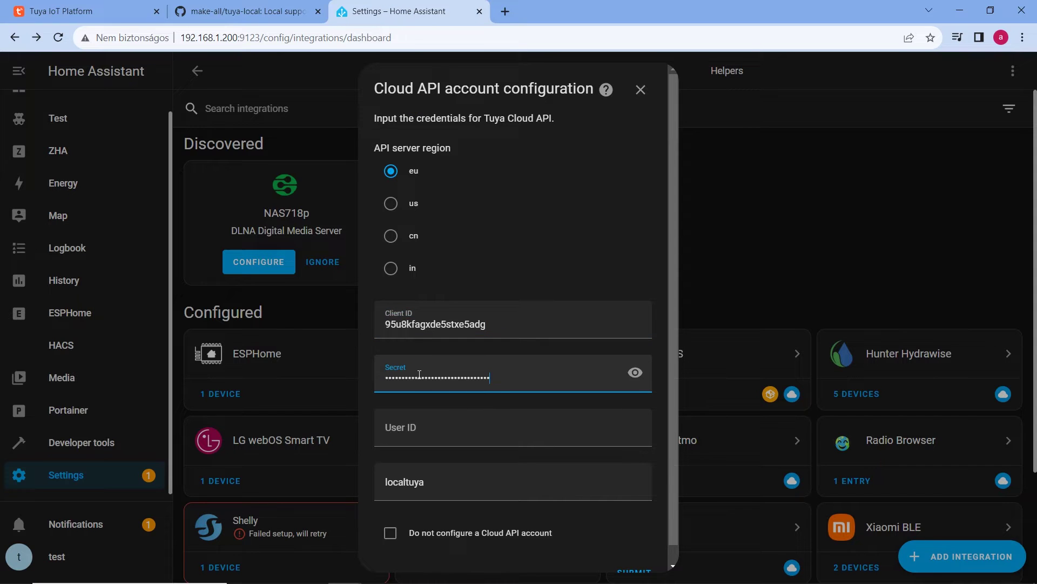
Step: Copy the UID of the app account linked to the TuyaTest project into LocalTuya's User ID field
{"action": "left_click", "coordinate": [130, 17]}
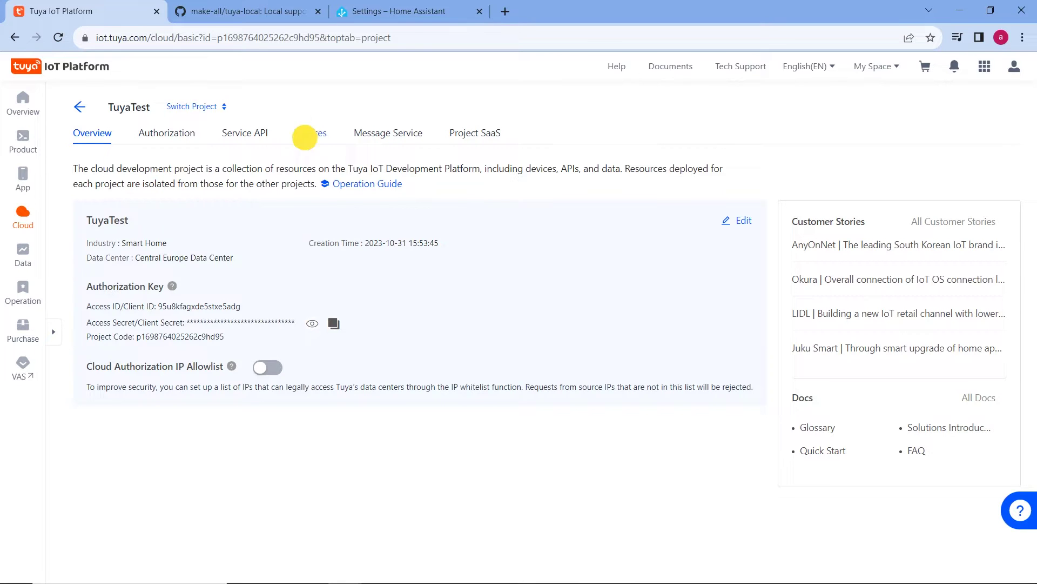
{"action": "left_click", "coordinate": [301, 134]}
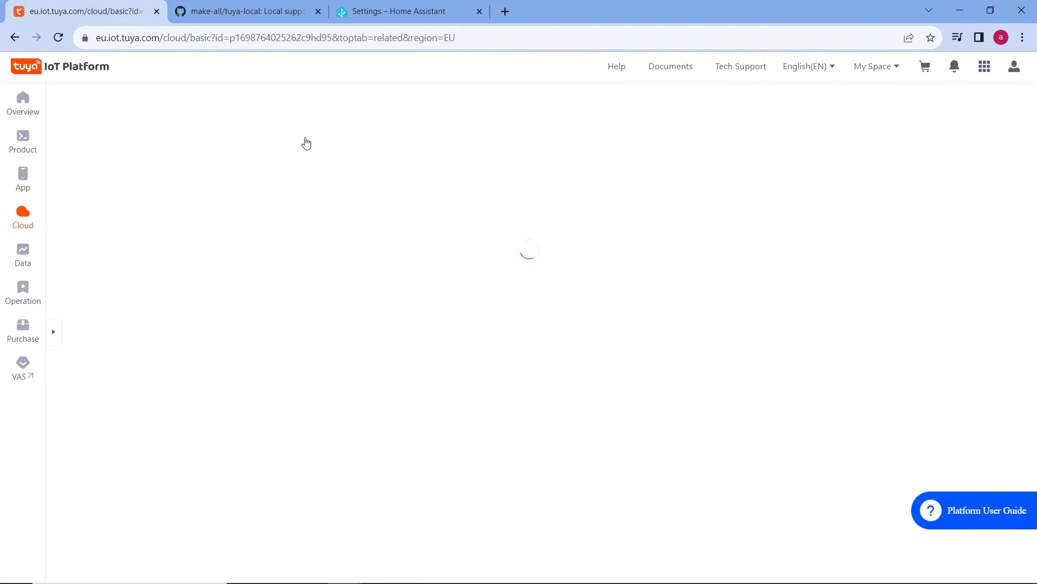
{"action": "left_click", "coordinate": [419, 227]}
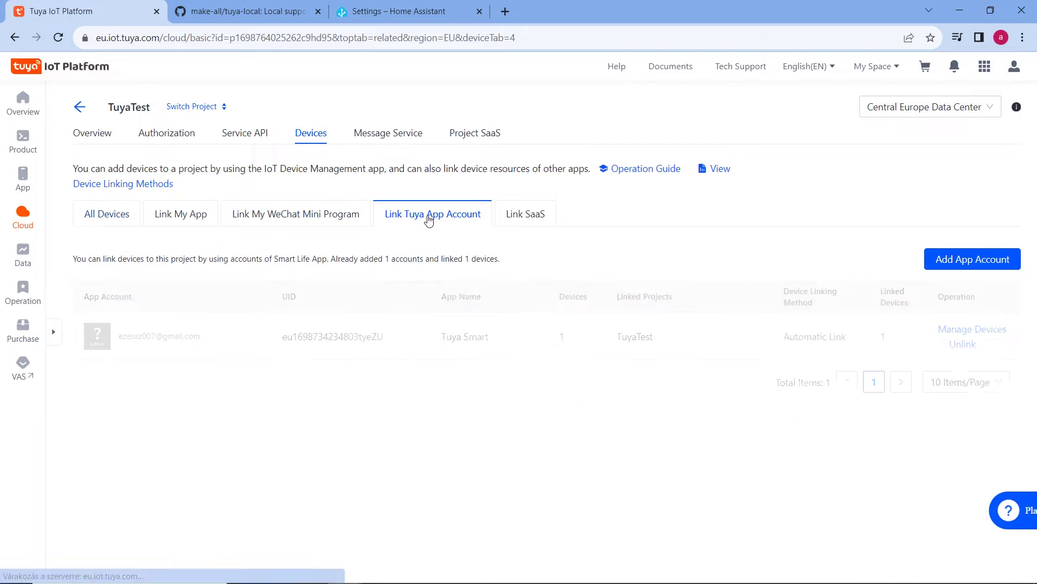
{"action": "left_click_drag", "start_coordinate": [387, 345], "coordinate": [279, 341]}
{"action": "key", "text": "ctrl+c"}
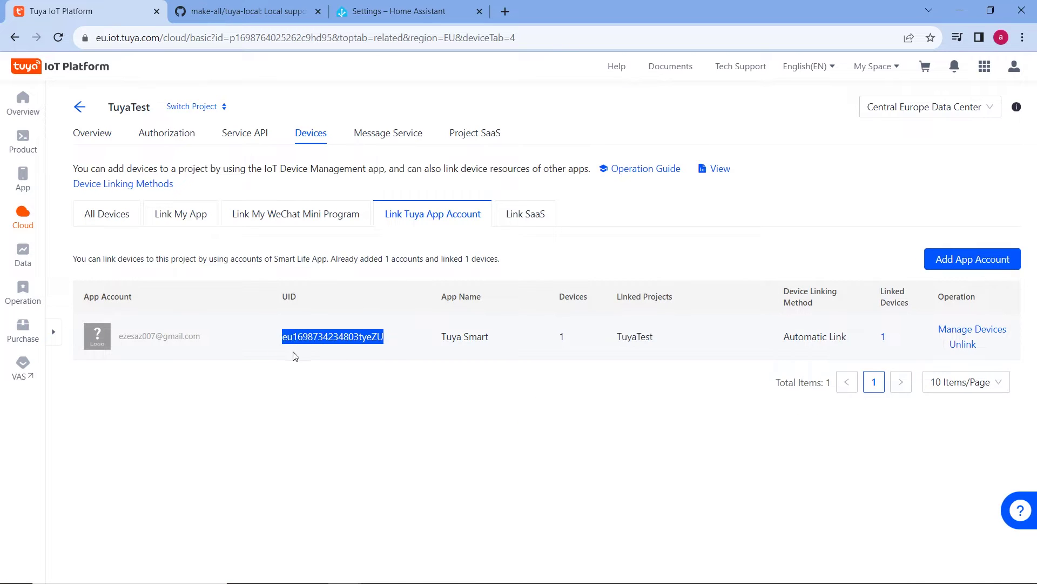
{"action": "left_click", "coordinate": [406, 17]}
{"action": "left_click", "coordinate": [428, 426]}
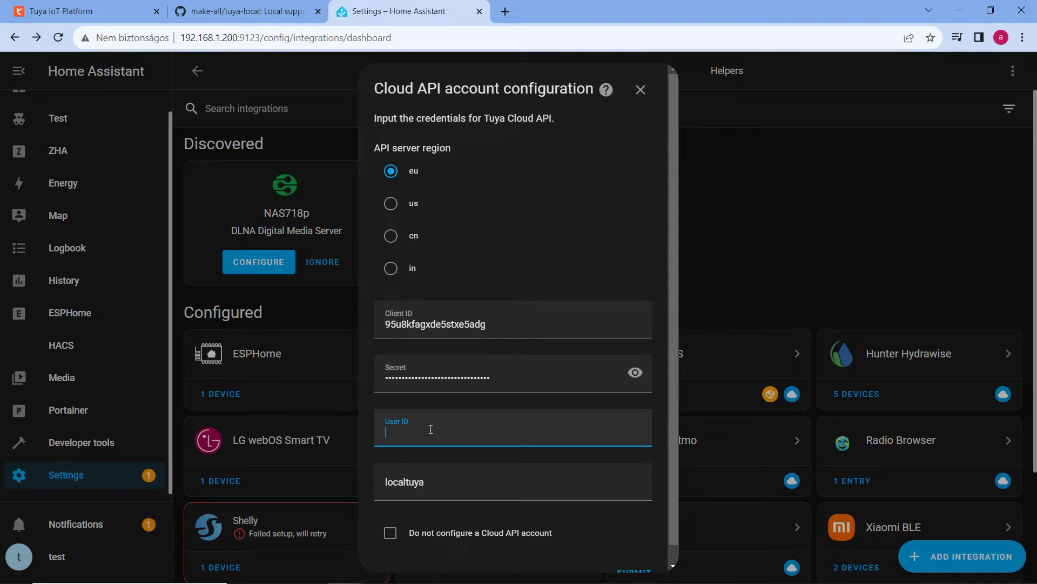
{"action": "key", "text": "ctrl+v"}
Step: Submit the Cloud API account configuration and finish the LocalTuya setup
{"action": "left_click", "coordinate": [631, 570]}
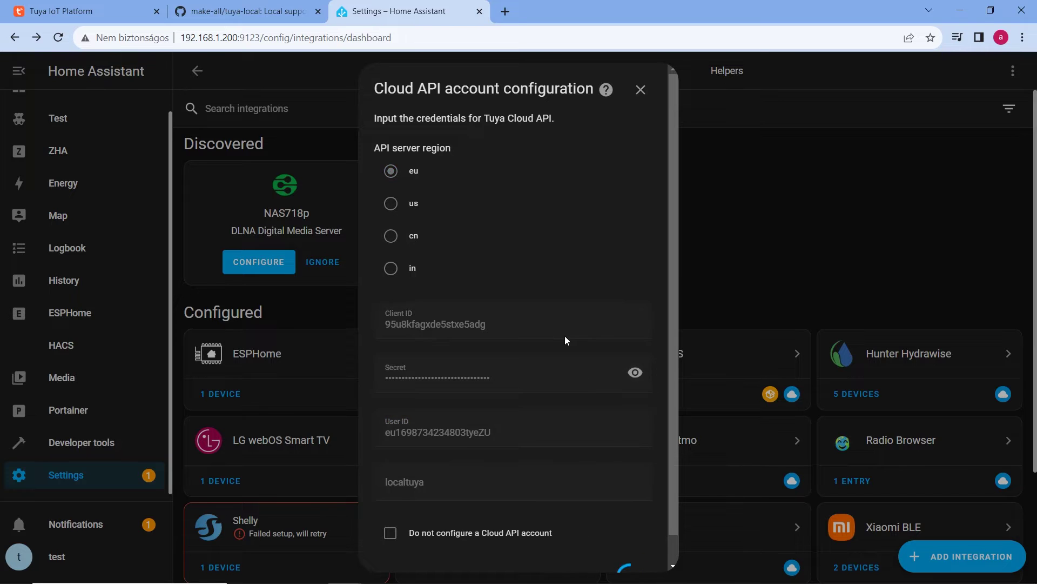
{"action": "left_click", "coordinate": [622, 354]}
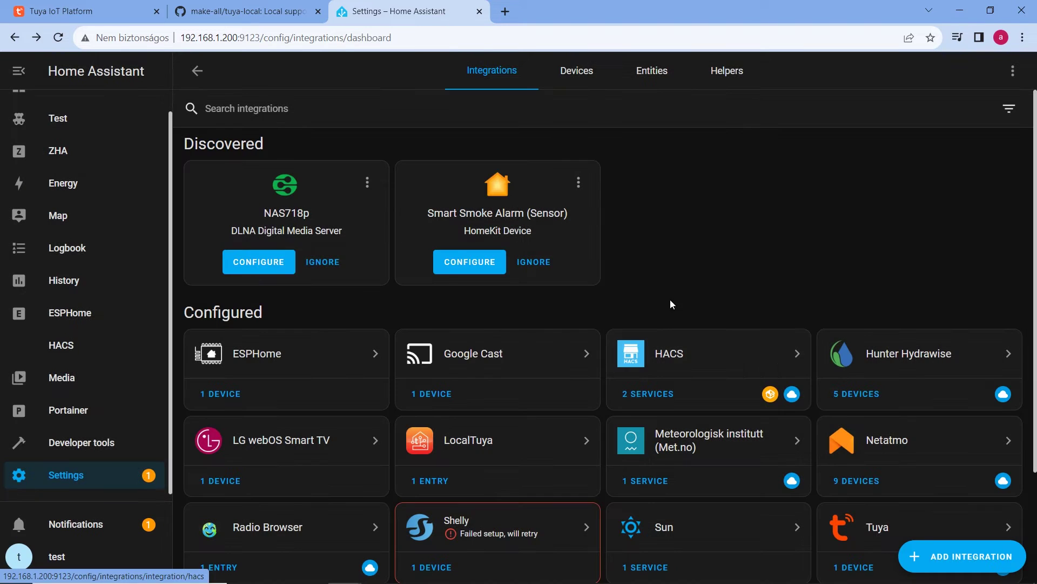
{"action": "scroll", "coordinate": [712, 237], "scroll_direction": "down", "scroll_amount": 3}
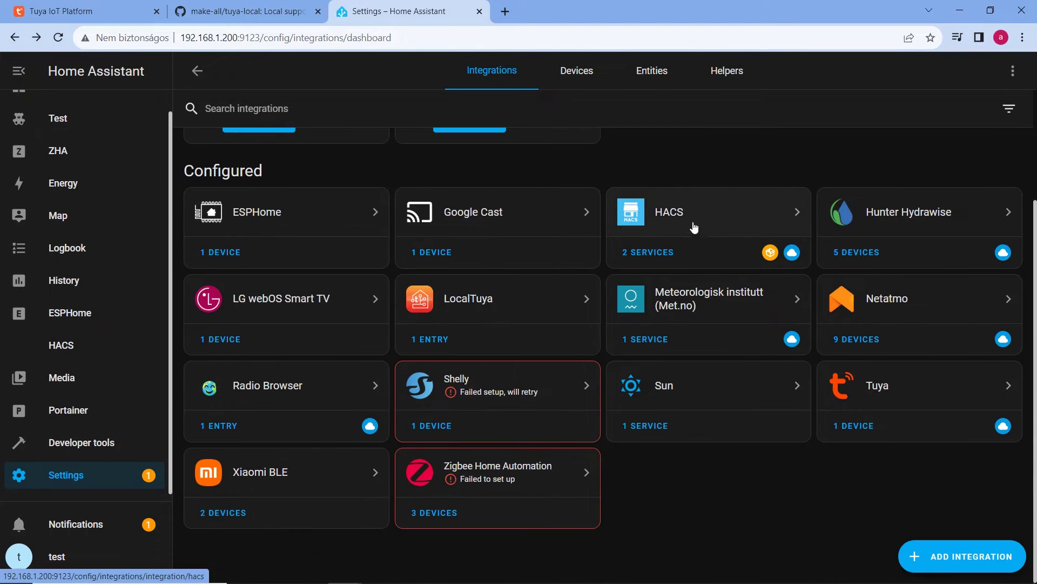
Step: Start adding a new device manually in the LocalTuya configuration and name it Plug
{"action": "left_click", "coordinate": [435, 340]}
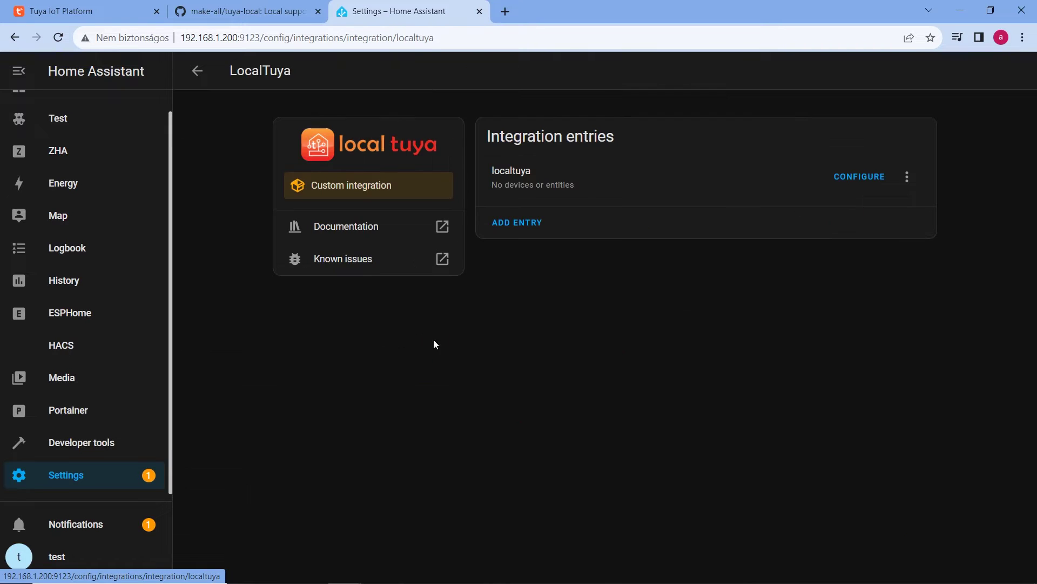
{"action": "left_click", "coordinate": [860, 177]}
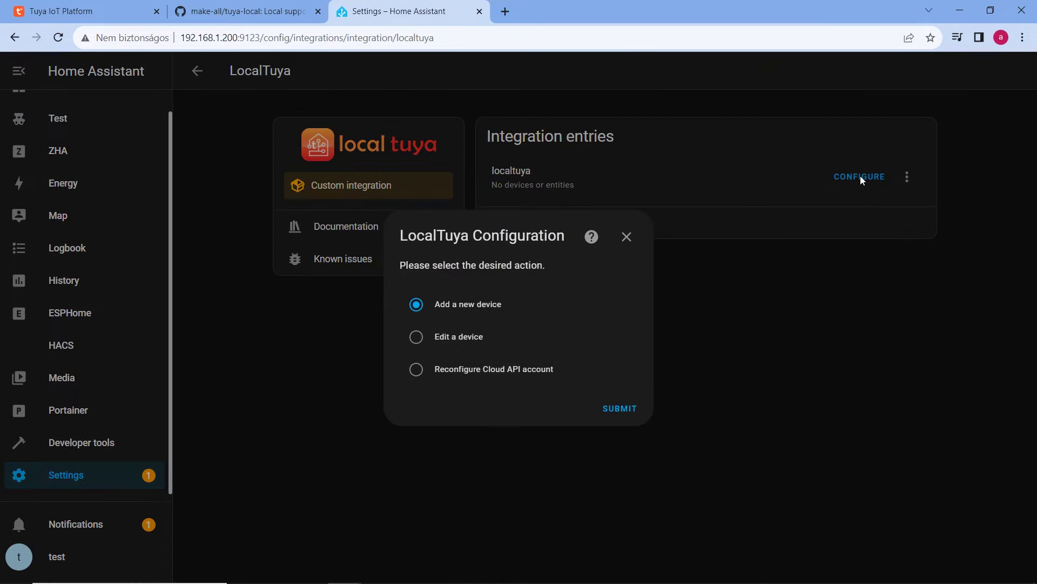
{"action": "left_click", "coordinate": [620, 409]}
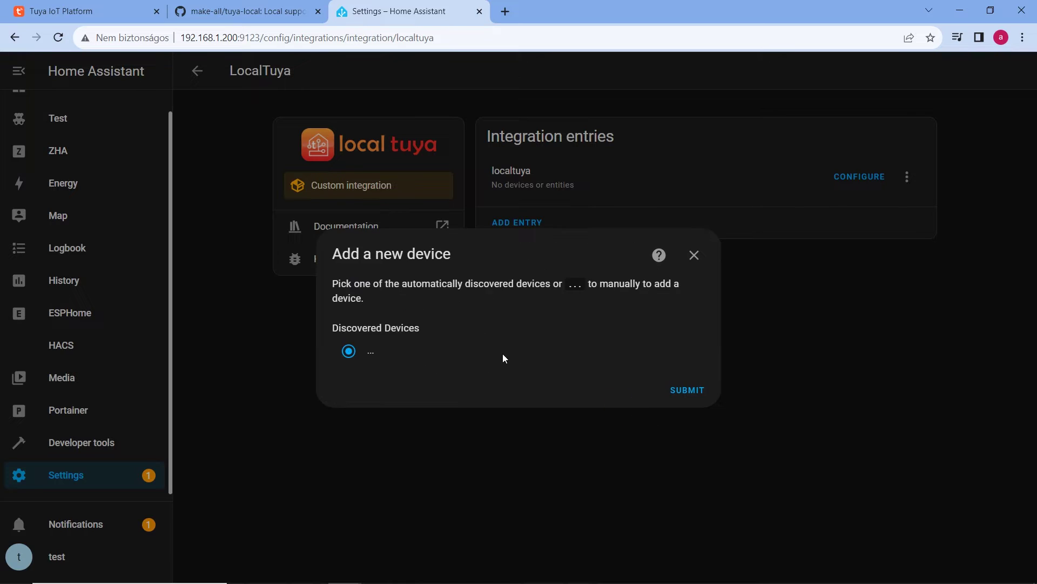
{"action": "left_click", "coordinate": [697, 390]}
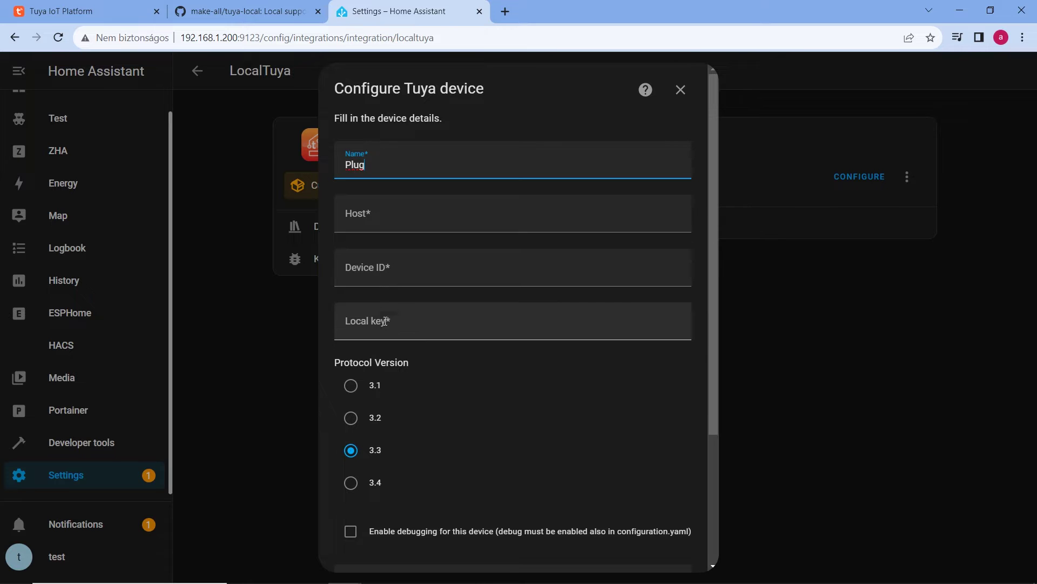
Step: Copy the plug's device ID from the TuyaTest project's device list on Tuya IoT Platform into LocalTuya's Device ID field
{"action": "left_click", "coordinate": [96, 8]}
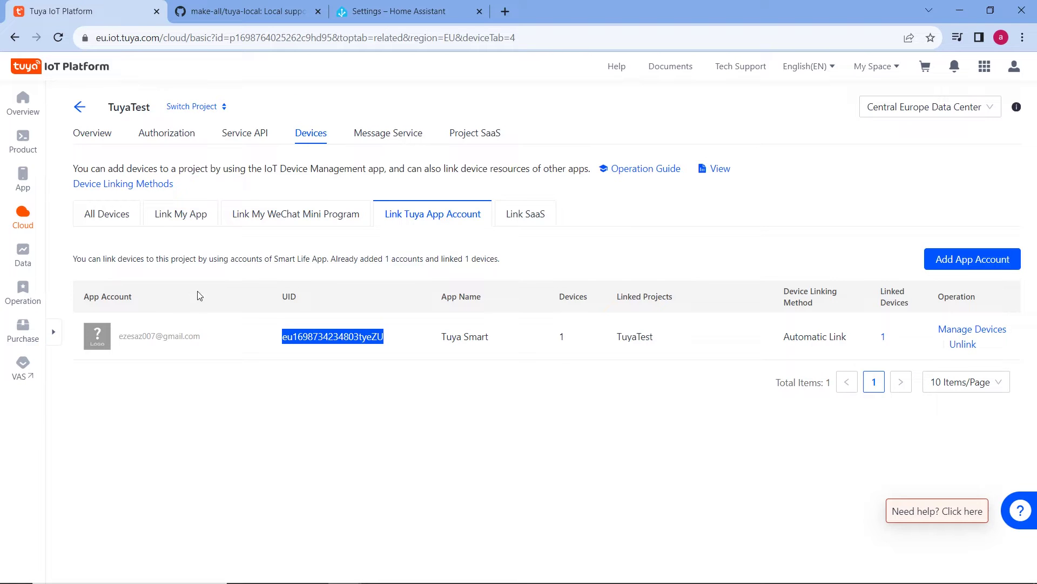
{"action": "left_click", "coordinate": [93, 137]}
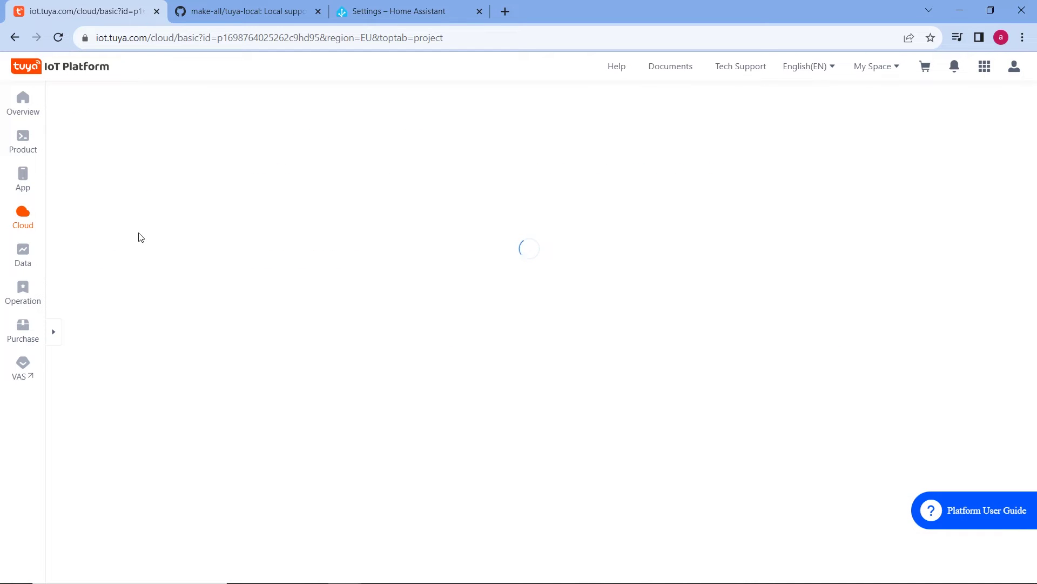
{"action": "left_click", "coordinate": [317, 139]}
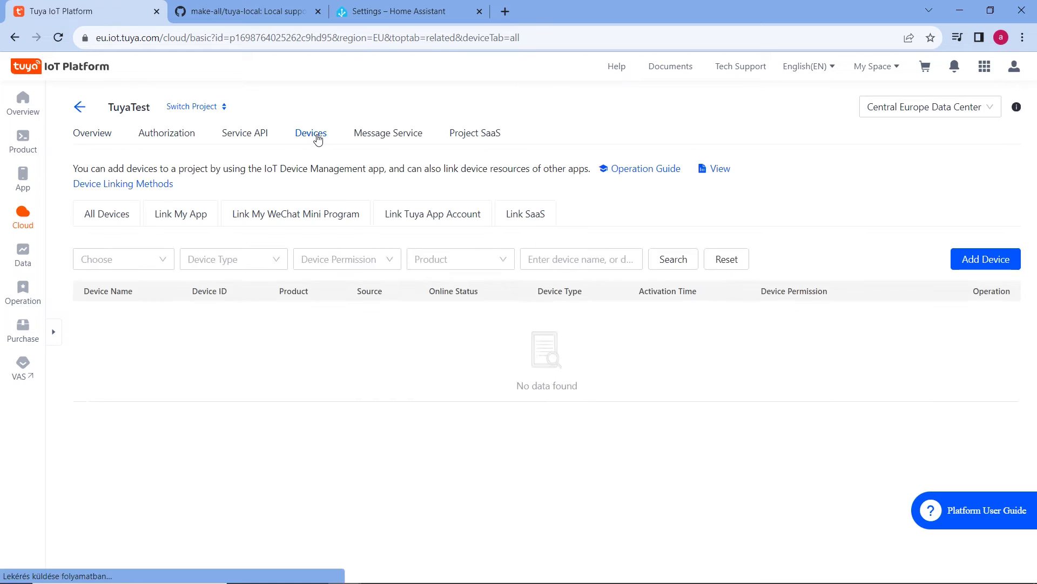
{"action": "left_click_drag", "start_coordinate": [268, 420], "coordinate": [162, 420]}
{"action": "key", "text": "ctrl+c"}
{"action": "left_click", "coordinate": [400, 11]}
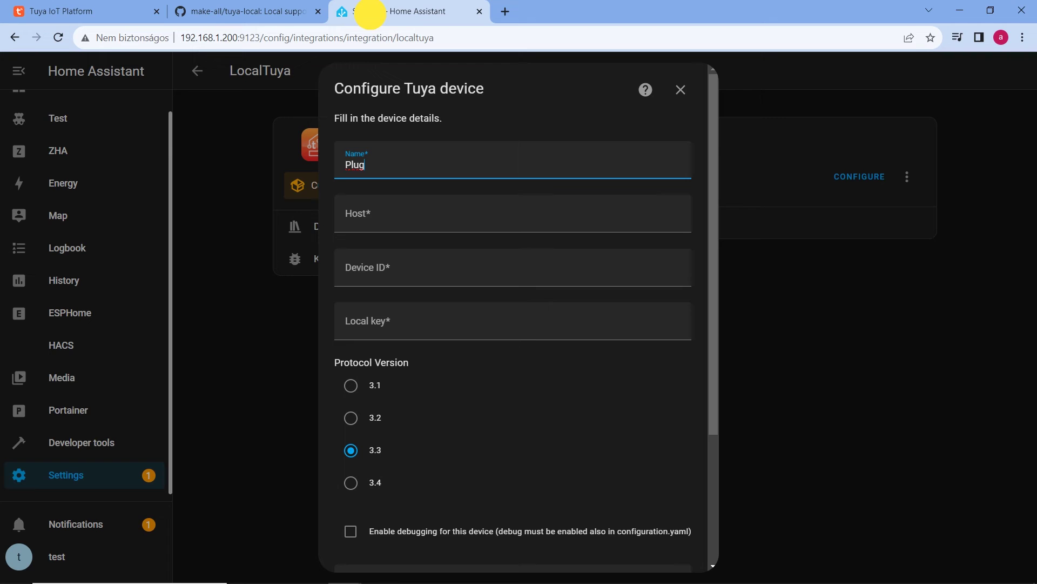
{"action": "left_click", "coordinate": [365, 268]}
{"action": "key", "text": "ctrl+v"}
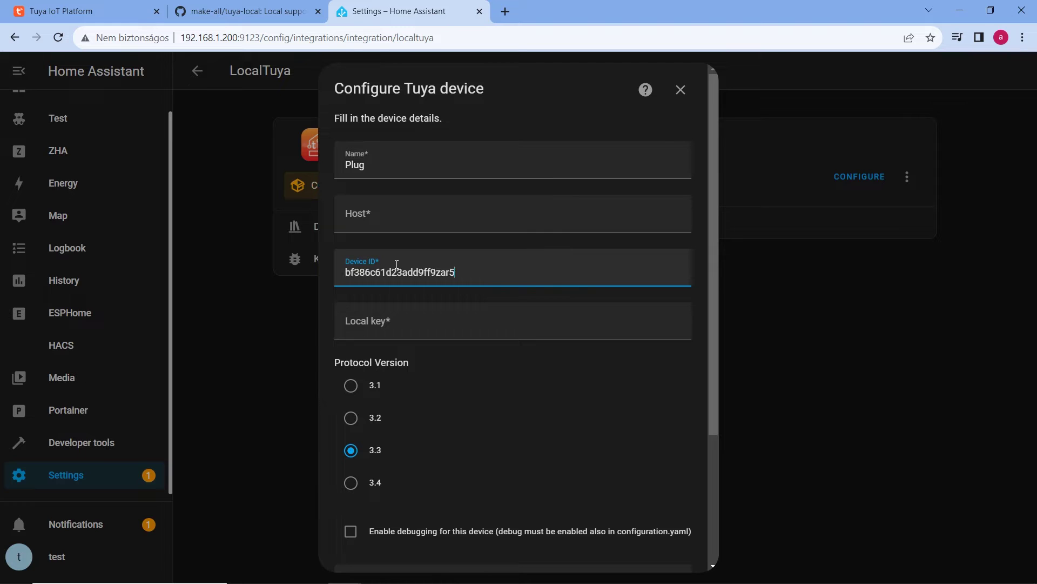
Step: In Tuya IoT Platform's API Explorer, open the Query Device Details request under Device Management
{"action": "left_click", "coordinate": [87, 10]}
{"action": "mouse_move", "coordinate": [27, 223]}
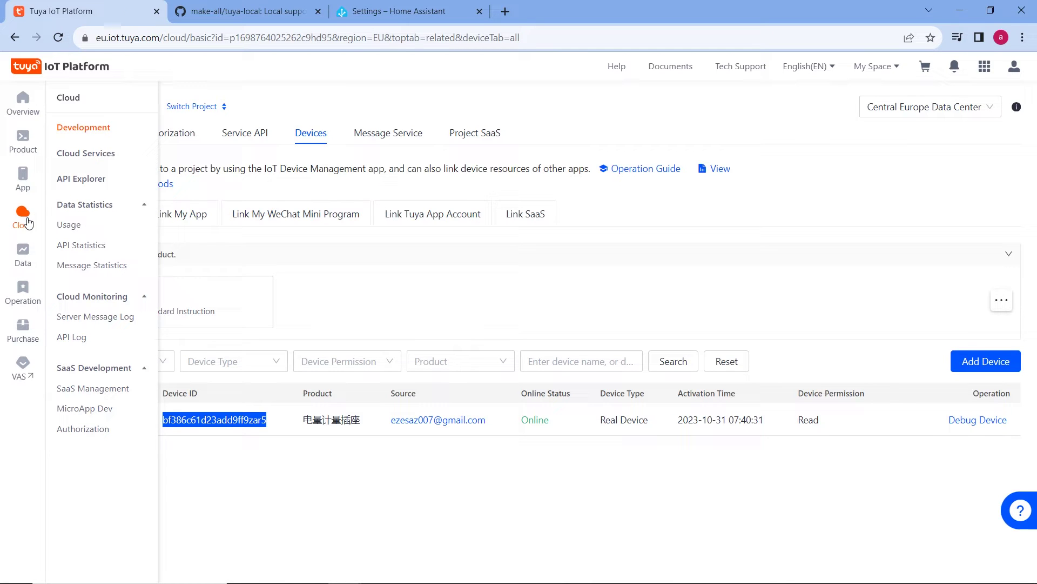
{"action": "left_click", "coordinate": [102, 180]}
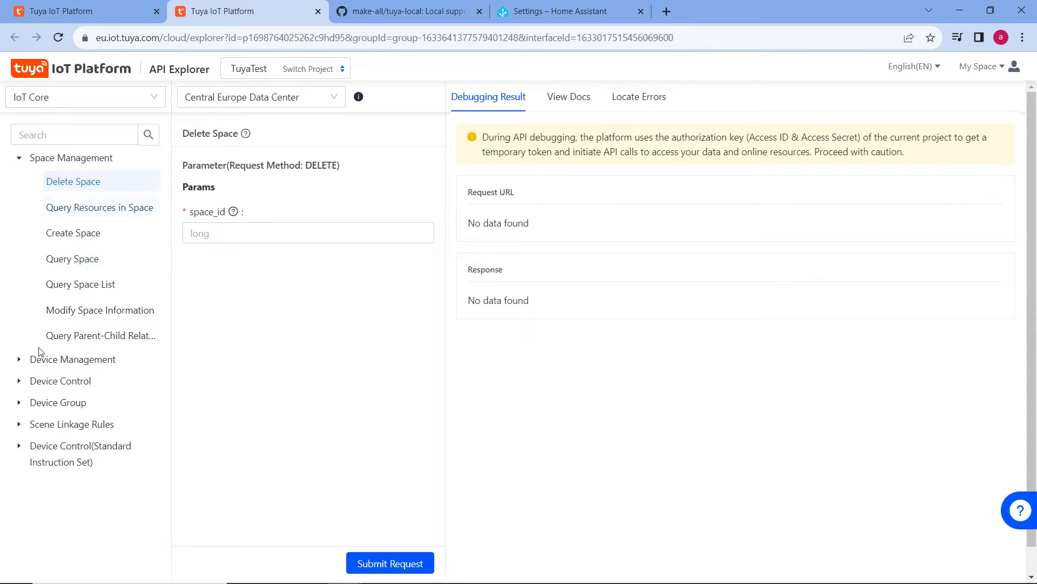
{"action": "left_click", "coordinate": [20, 383]}
{"action": "scroll", "coordinate": [65, 411], "scroll_direction": "down", "scroll_amount": 2}
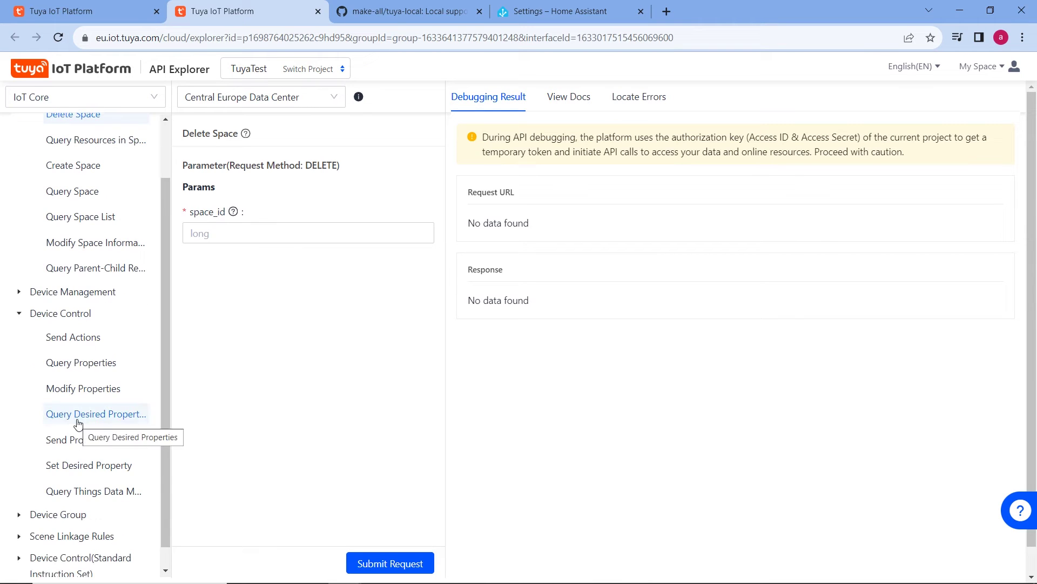
{"action": "scroll", "coordinate": [78, 424], "scroll_direction": "down", "scroll_amount": 1}
{"action": "scroll", "coordinate": [78, 424], "scroll_direction": "up", "scroll_amount": 3}
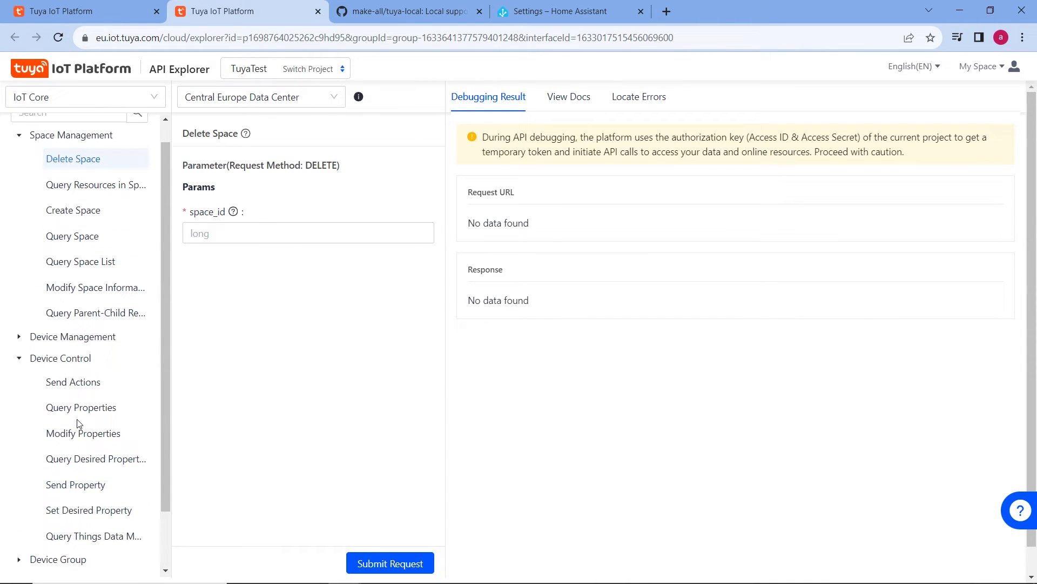
{"action": "left_click", "coordinate": [21, 359]}
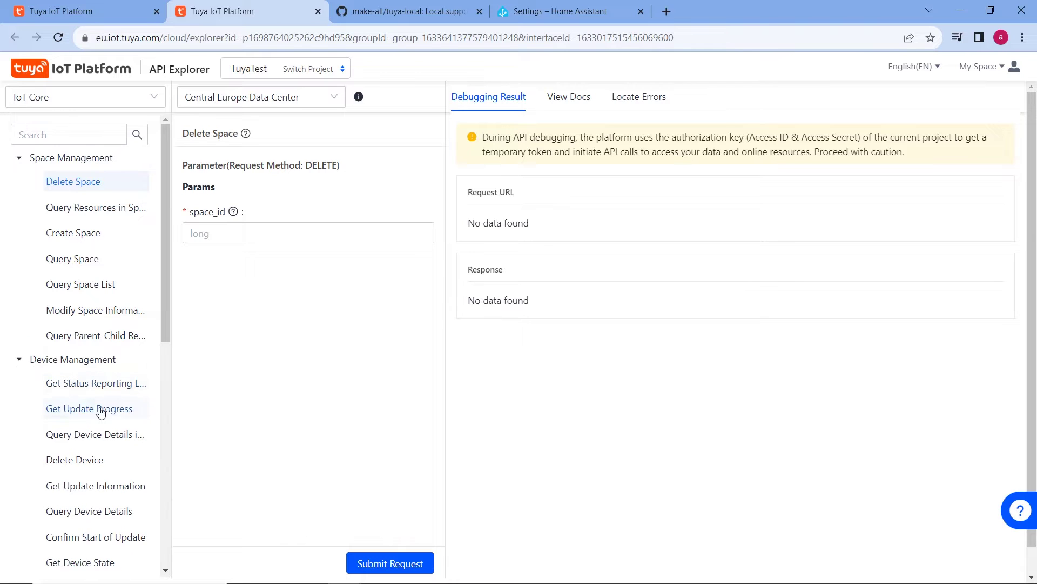
{"action": "scroll", "coordinate": [103, 413], "scroll_direction": "down", "scroll_amount": 1}
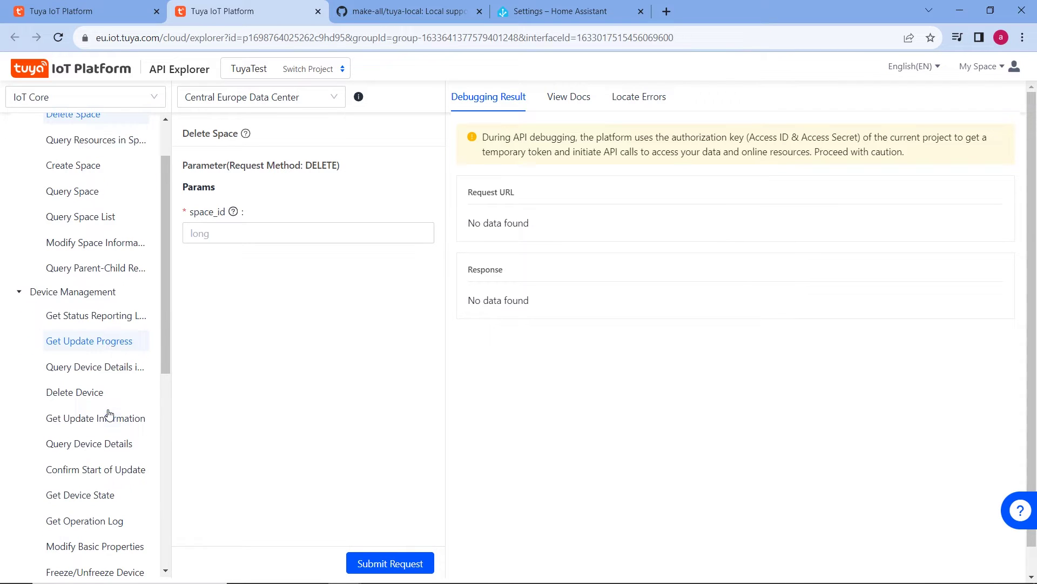
{"action": "left_click", "coordinate": [106, 444]}
Step: Query the device details using the plug's device ID as device_id
{"action": "left_click", "coordinate": [212, 233]}
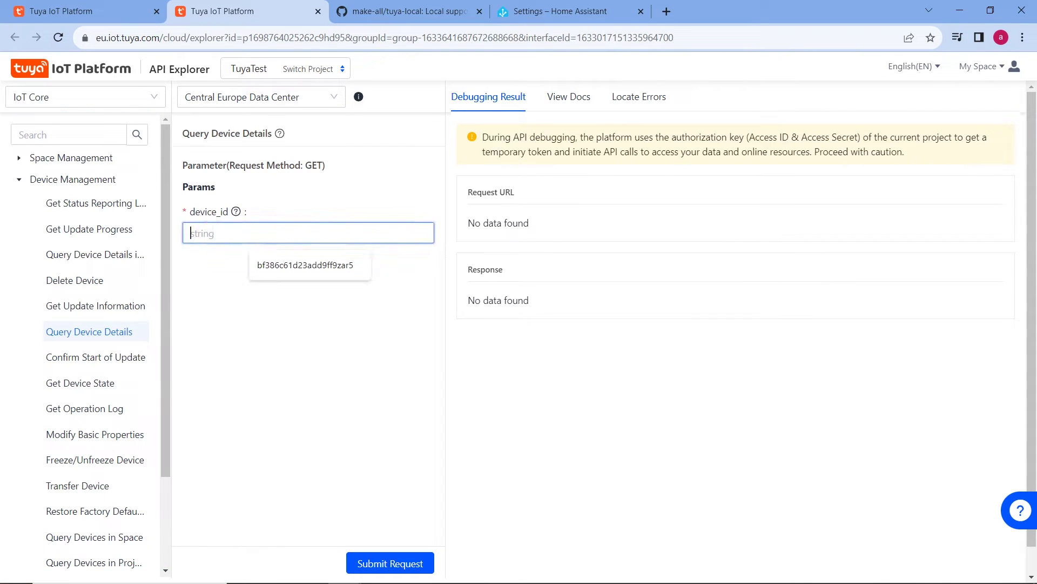
{"action": "left_click", "coordinate": [302, 265]}
{"action": "left_click", "coordinate": [391, 563]}
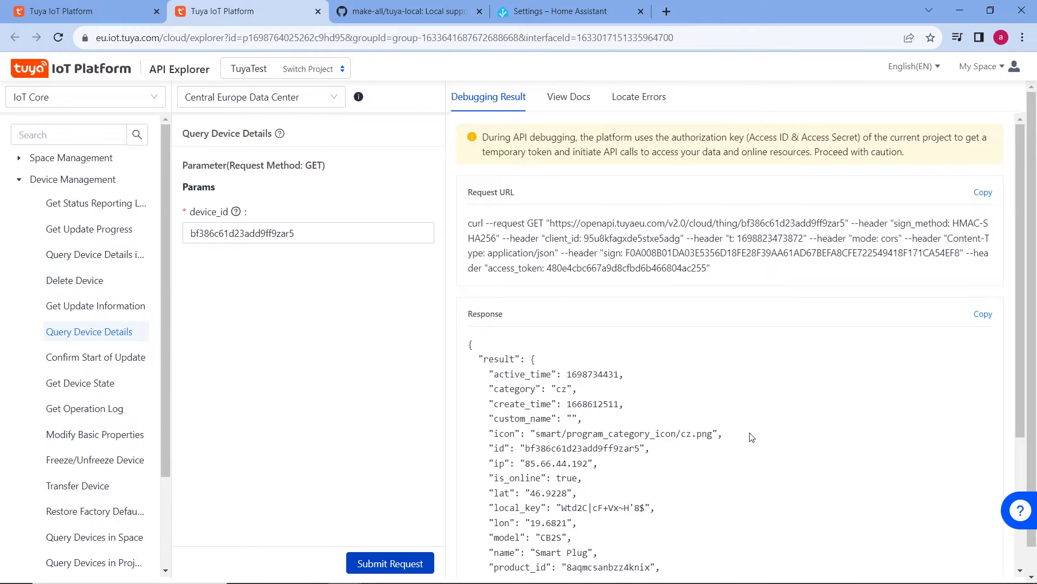
Step: Copy the local_key value from the API response into the Local key field of LocalTuya's device configuration
{"action": "scroll", "coordinate": [751, 436], "scroll_direction": "down", "scroll_amount": 4}
{"action": "left_click_drag", "start_coordinate": [562, 318], "coordinate": [645, 318]}
{"action": "key", "text": "ctrl+c"}
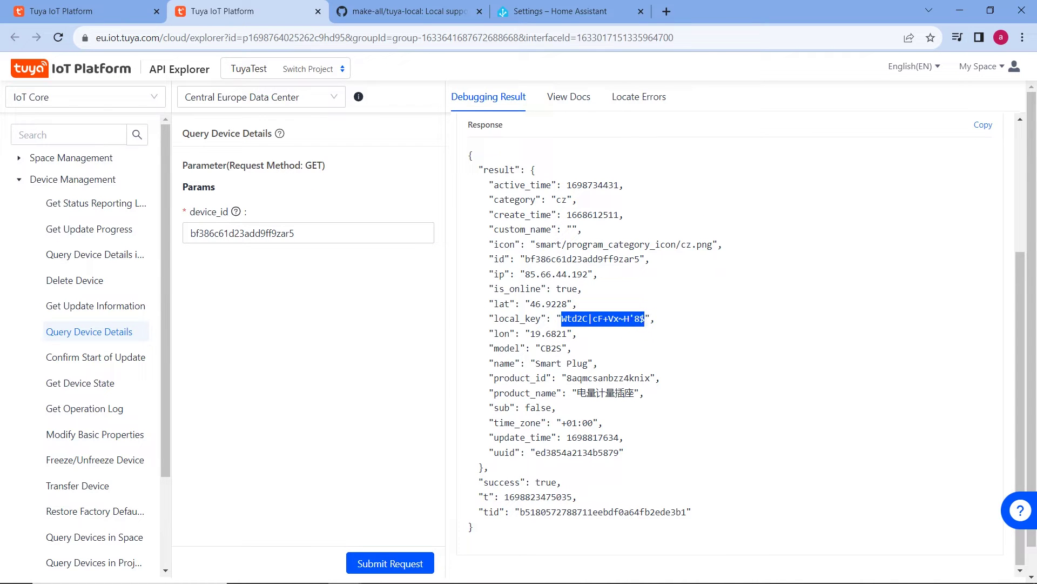
{"action": "left_click", "coordinate": [546, 12]}
{"action": "left_click", "coordinate": [354, 319]}
{"action": "key", "text": "ctrl+v"}
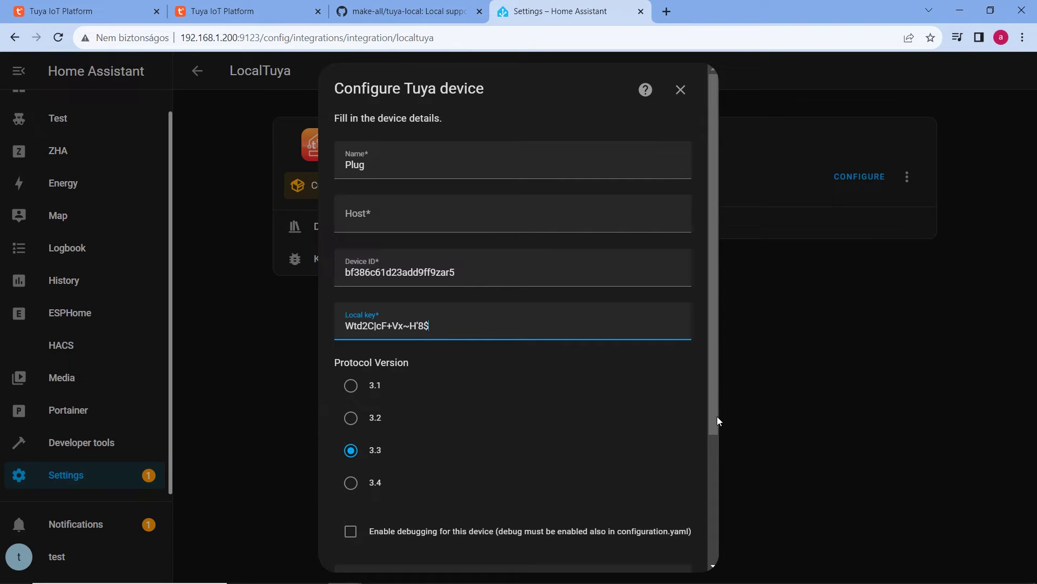
Step: Set the Tuya device's host to 192.168.1.113
{"action": "left_click_drag", "start_coordinate": [717, 420], "coordinate": [729, 551]}
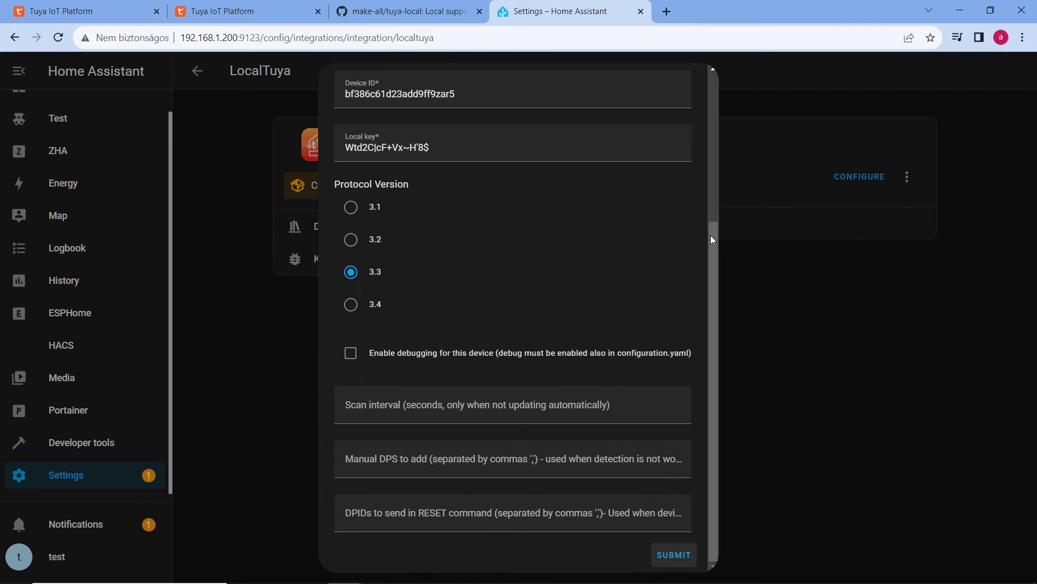
{"action": "left_click_drag", "start_coordinate": [713, 239], "coordinate": [697, 81]}
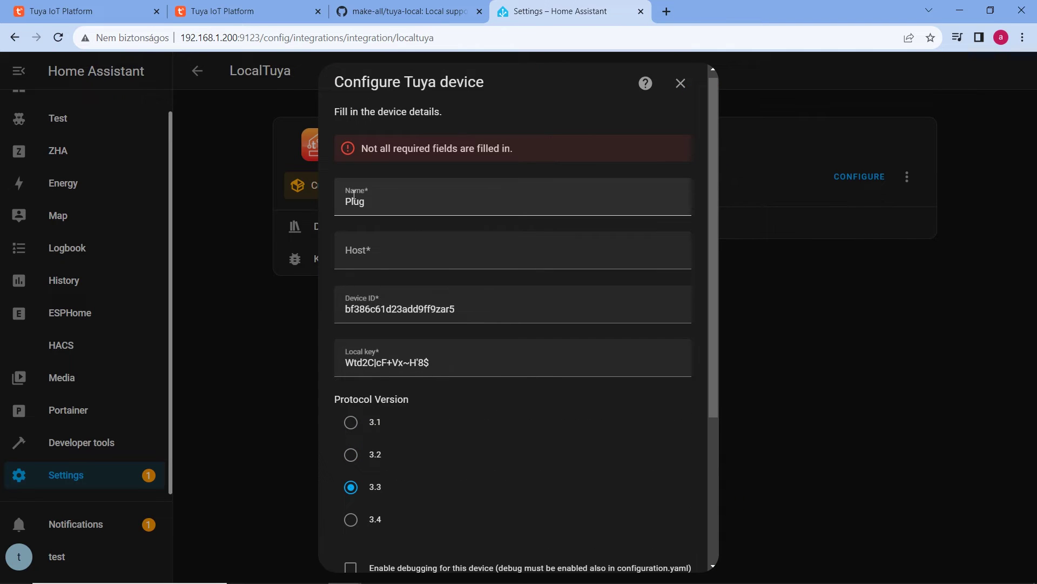
{"action": "scroll", "coordinate": [373, 201], "scroll_direction": "up", "scroll_amount": 1}
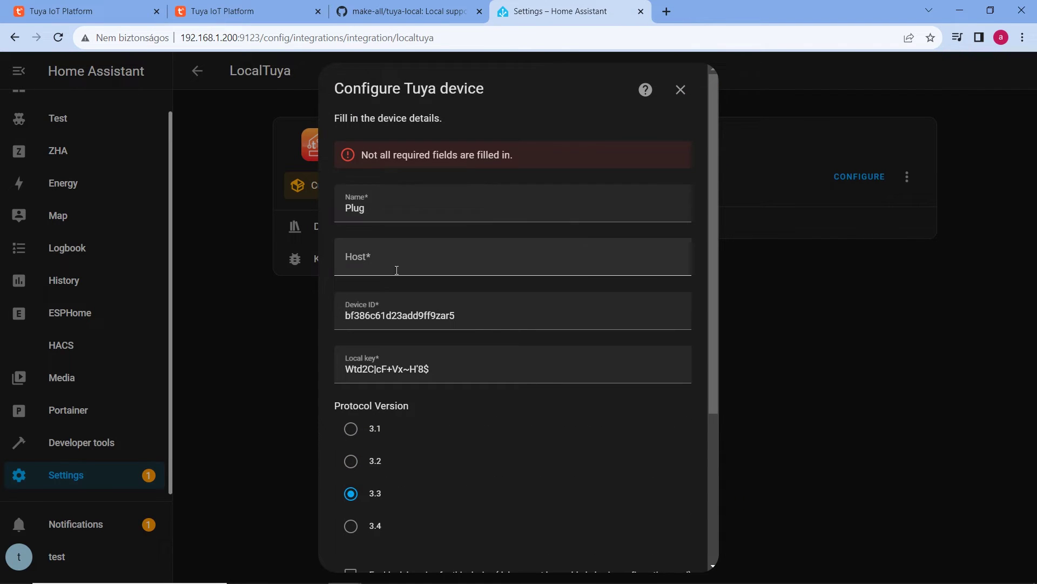
{"action": "left_click", "coordinate": [372, 261]}
{"action": "type", "text": "192.168.1.113"}
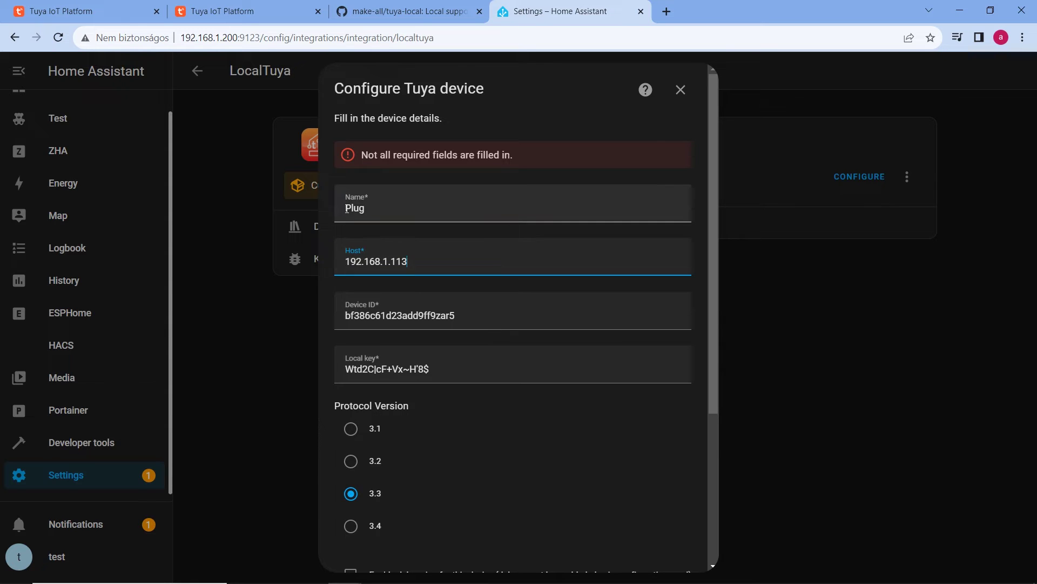
Step: Rename the device as TuyaPlug and submit its configuration
{"action": "left_click", "coordinate": [371, 216]}
{"action": "key", "text": "Home"}
{"action": "type", "text": "Tuya"}
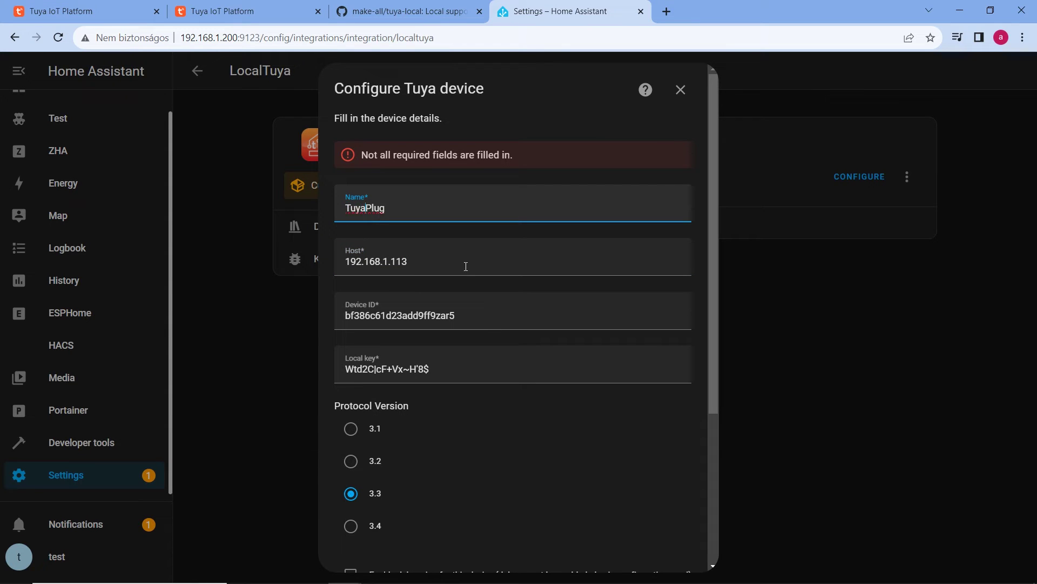
{"action": "scroll", "coordinate": [502, 419], "scroll_direction": "down", "scroll_amount": 5}
{"action": "left_click", "coordinate": [671, 553]}
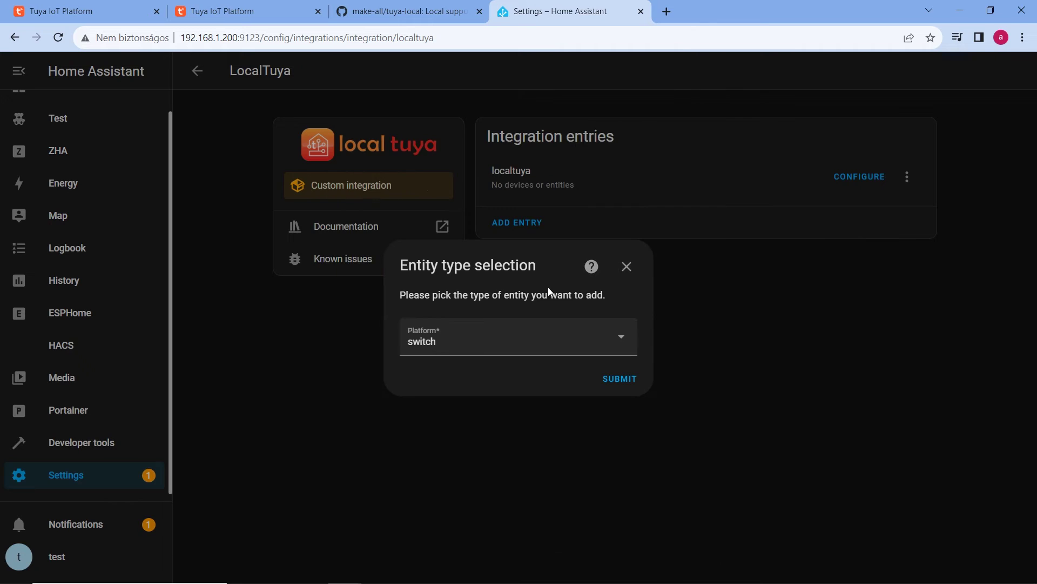
Step: Choose switch as the entity type for DP 1 and name the entity TuyaPlugTest
{"action": "left_click", "coordinate": [601, 344]}
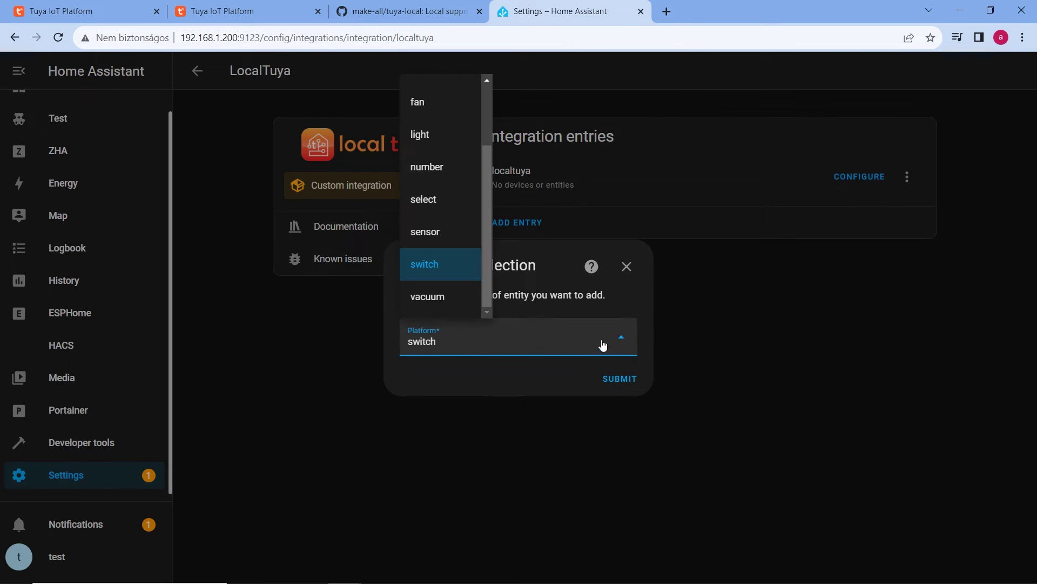
{"action": "left_click_drag", "start_coordinate": [486, 157], "coordinate": [475, 254]}
{"action": "left_click", "coordinate": [475, 254]}
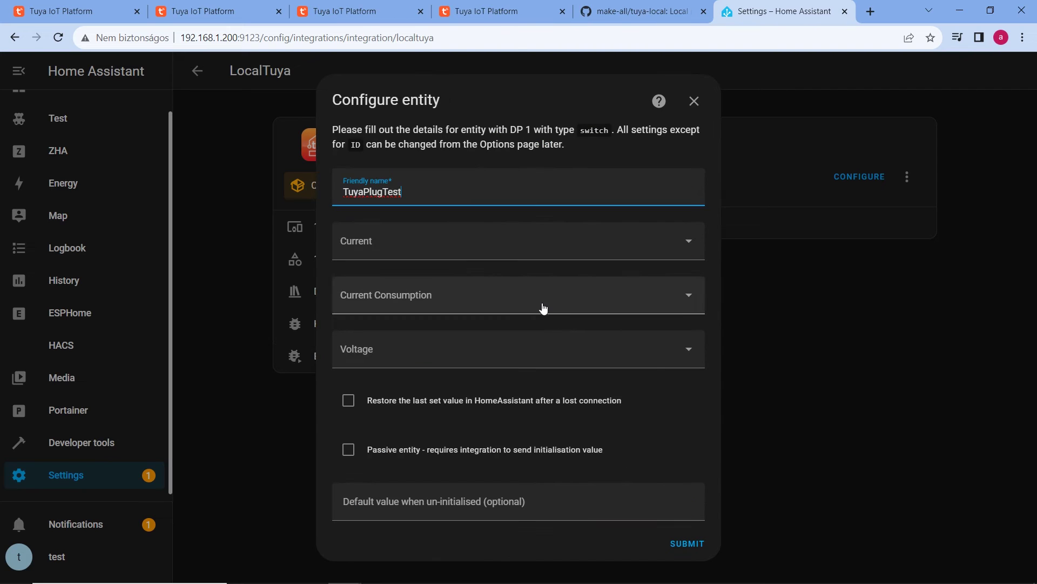
Step: Map the switch entity's Voltage to datapoint 20, Current to 18 and Current Consumption to 19
{"action": "left_click", "coordinate": [656, 355]}
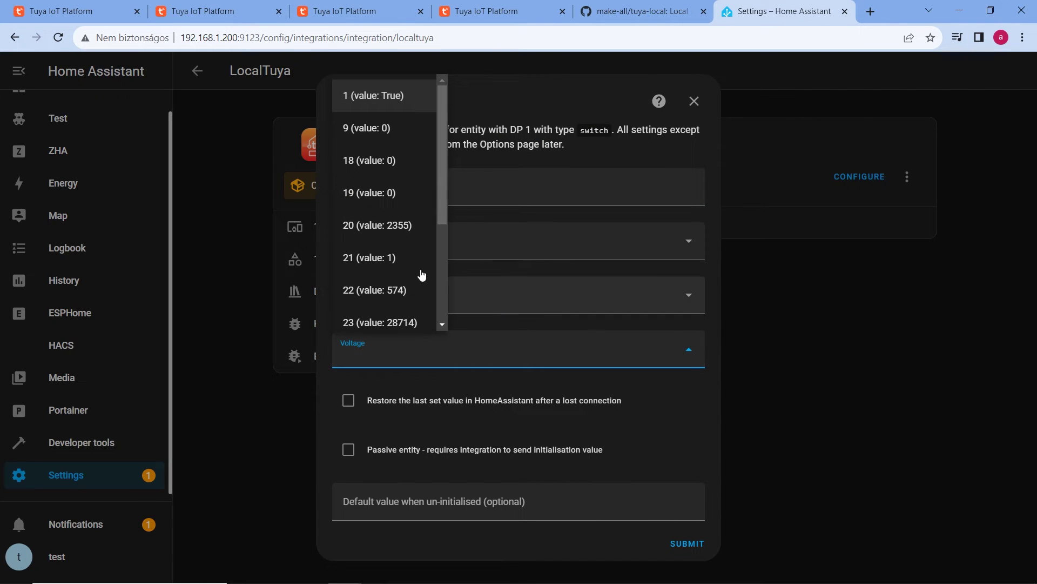
{"action": "left_click", "coordinate": [394, 227]}
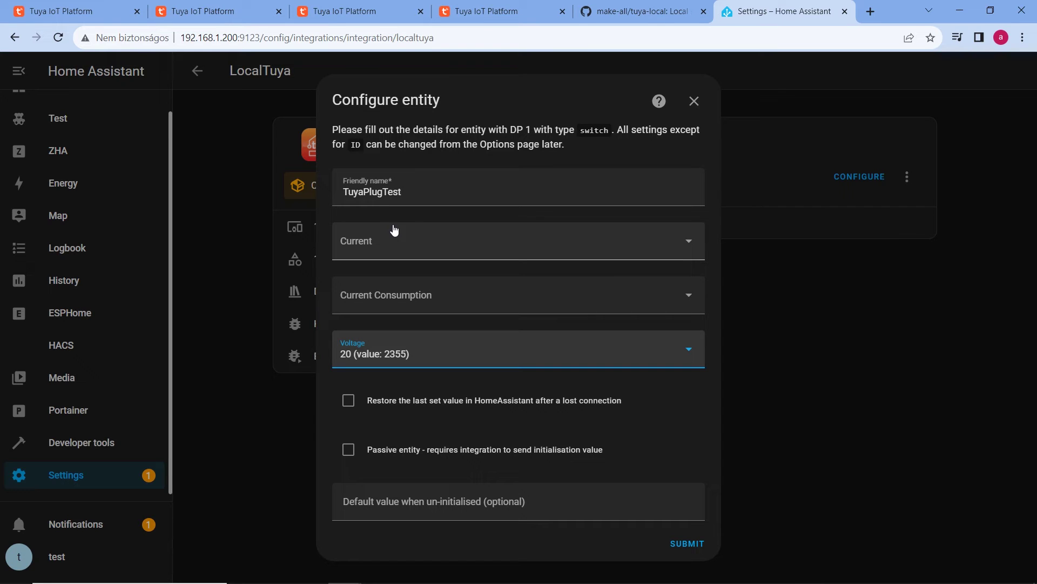
{"action": "left_click", "coordinate": [650, 295]}
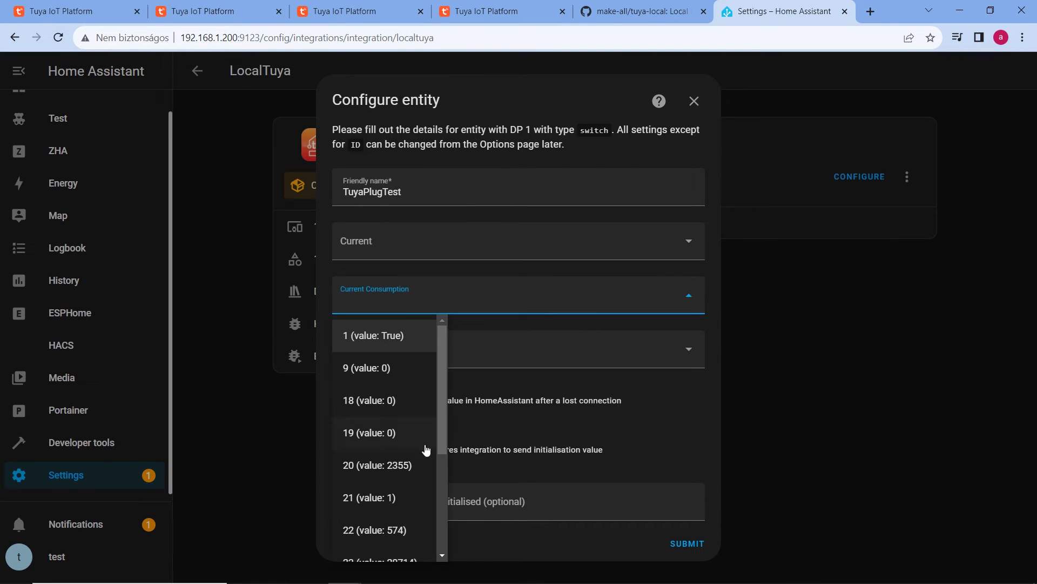
{"action": "left_click", "coordinate": [378, 410]}
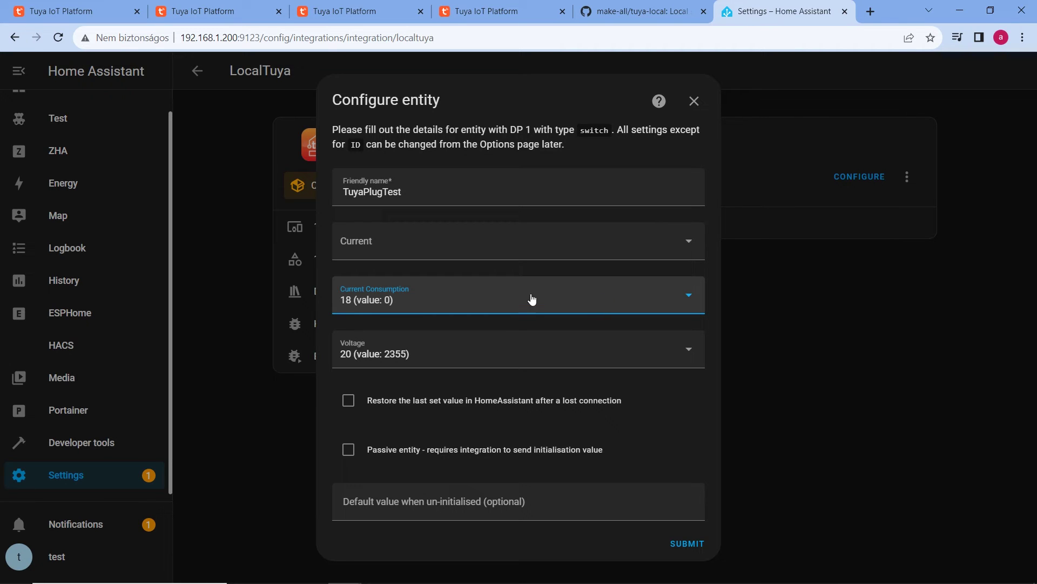
{"action": "left_click", "coordinate": [655, 246]}
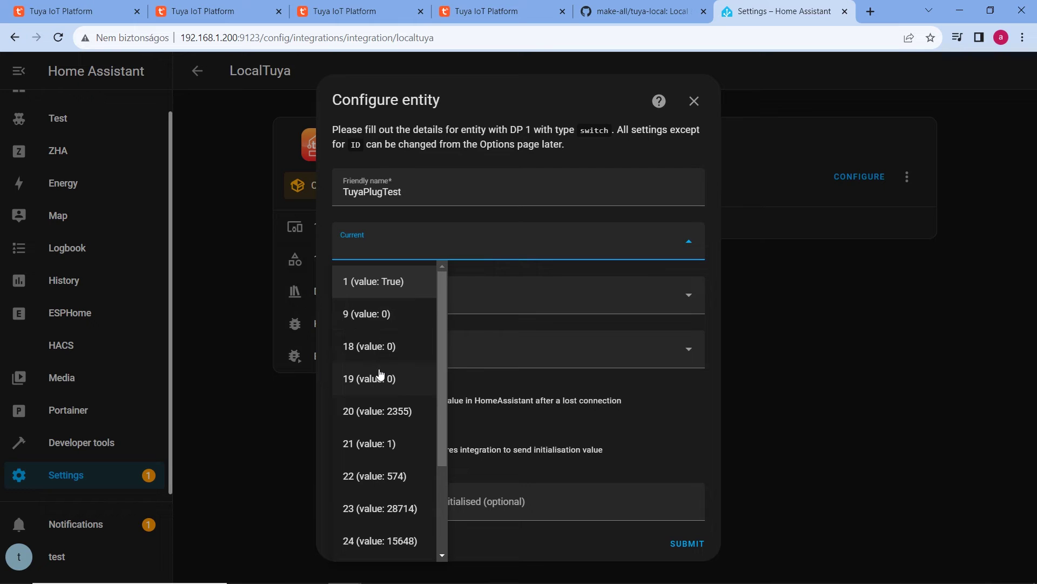
{"action": "left_click", "coordinate": [380, 351]}
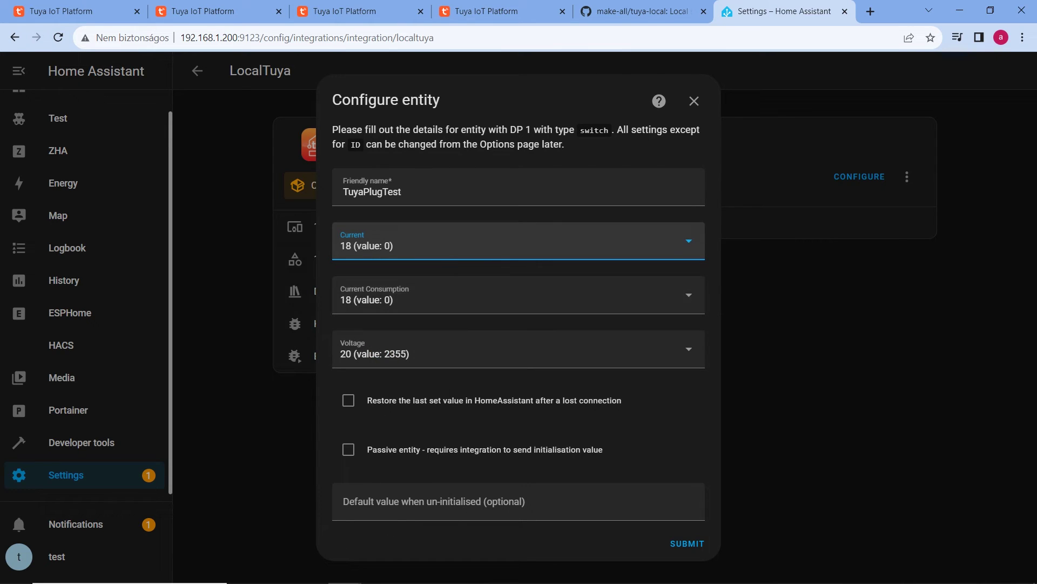
{"action": "left_click", "coordinate": [493, 304]}
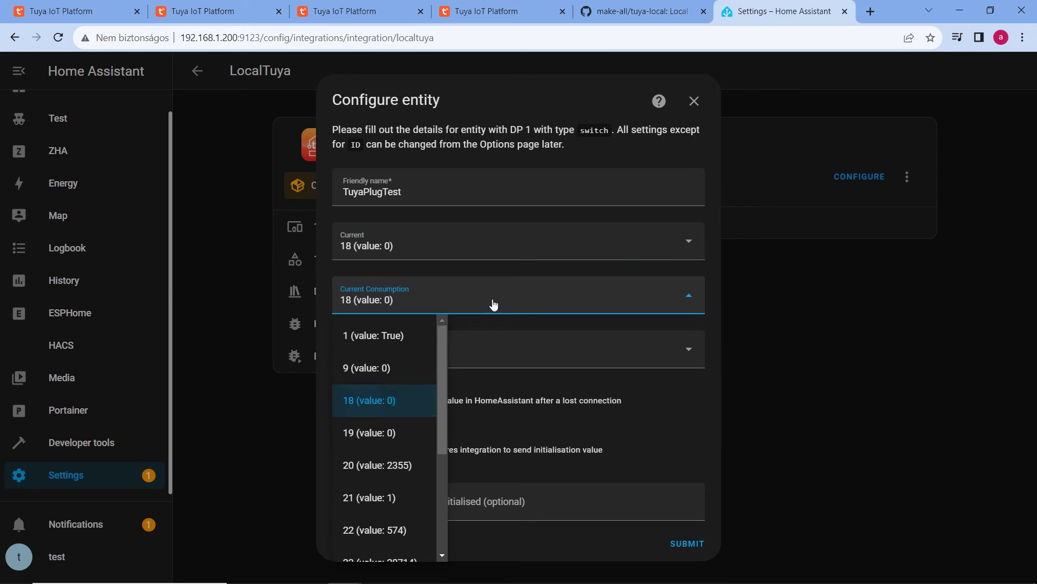
{"action": "left_click", "coordinate": [386, 433]}
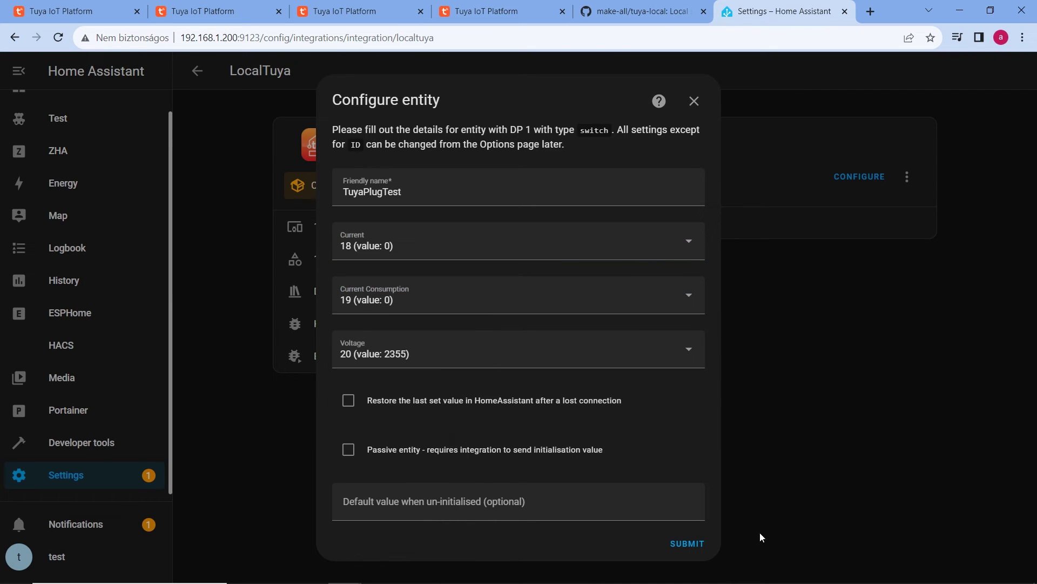
Step: Save the TuyaPlugTest switch entity configuration and show the entity's attributes from its device page
{"action": "left_click", "coordinate": [686, 543]}
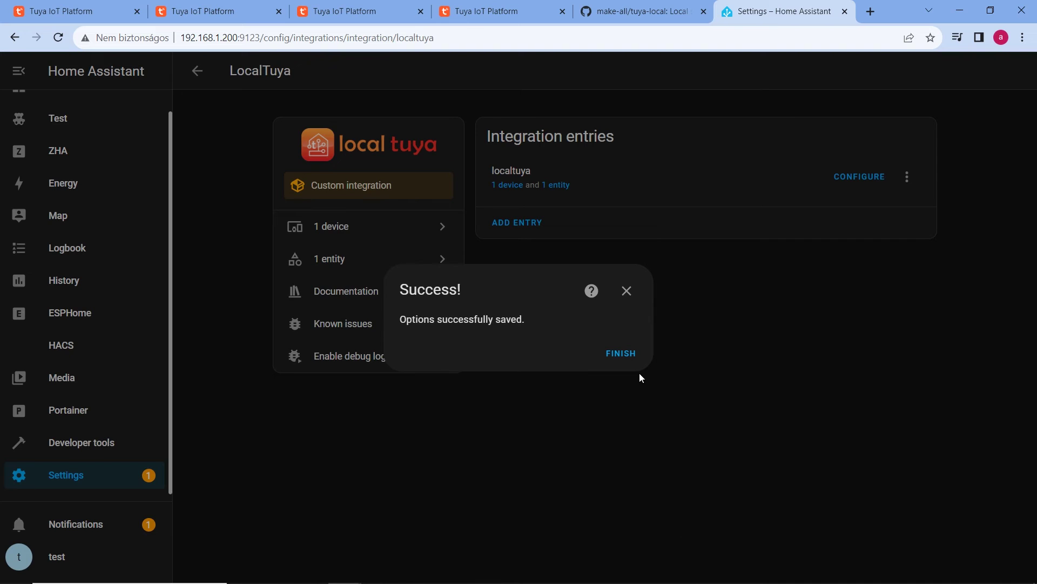
{"action": "left_click", "coordinate": [618, 352]}
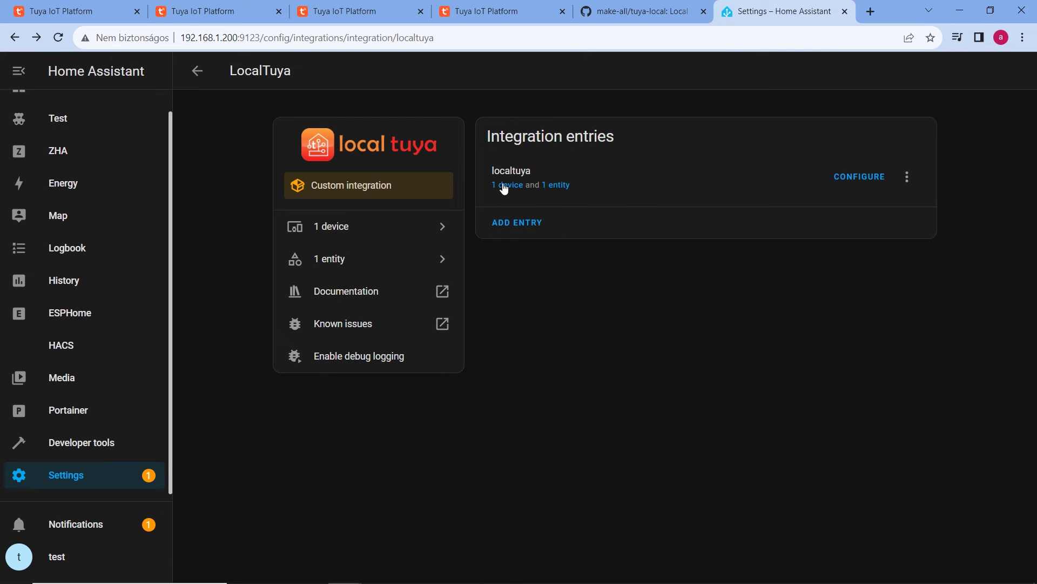
{"action": "left_click", "coordinate": [504, 187]}
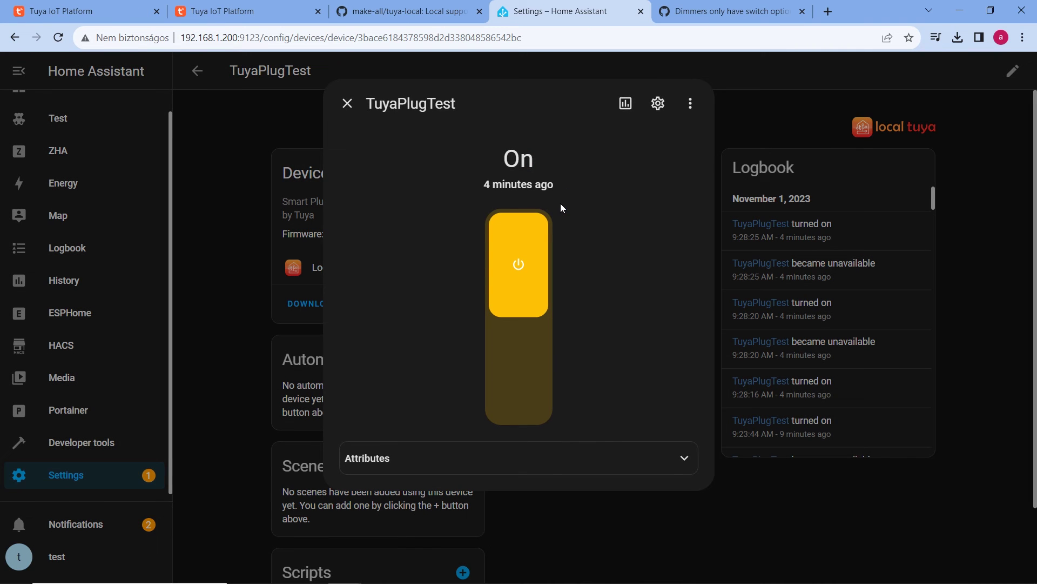
{"action": "left_click", "coordinate": [684, 459]}
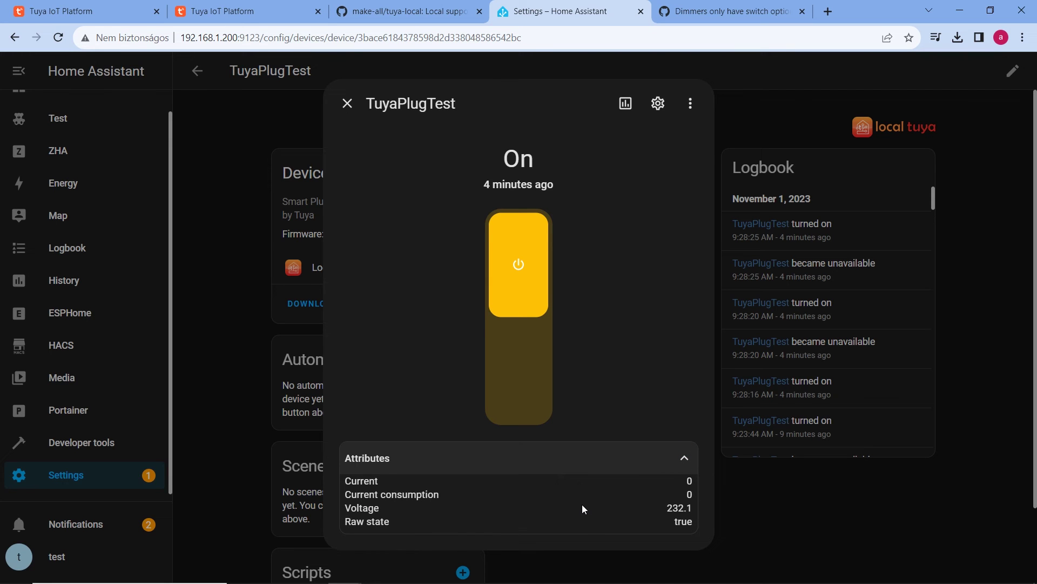
{"action": "left_click", "coordinate": [318, 11]}
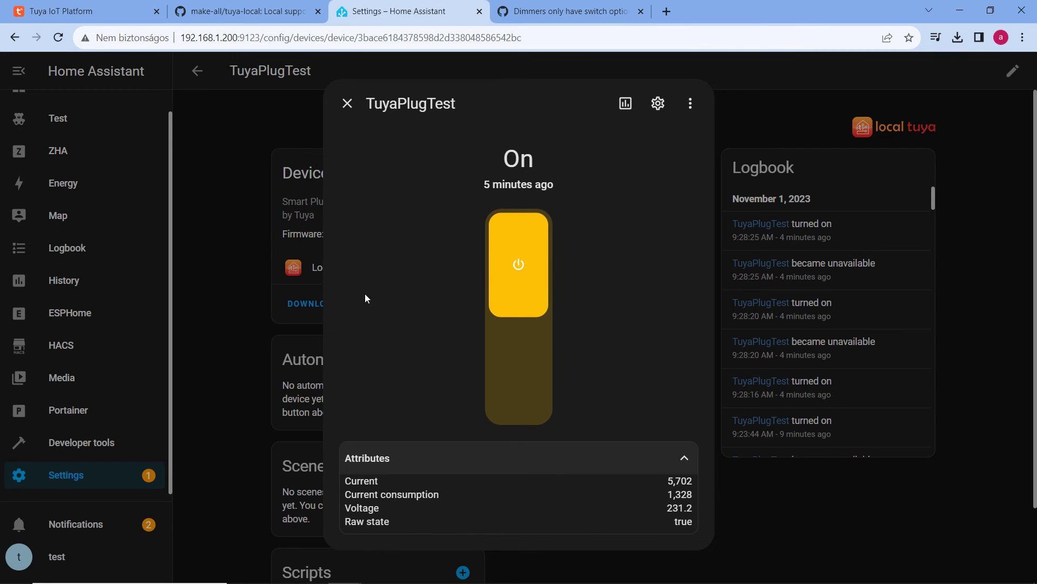
{"action": "left_click", "coordinate": [89, 16]}
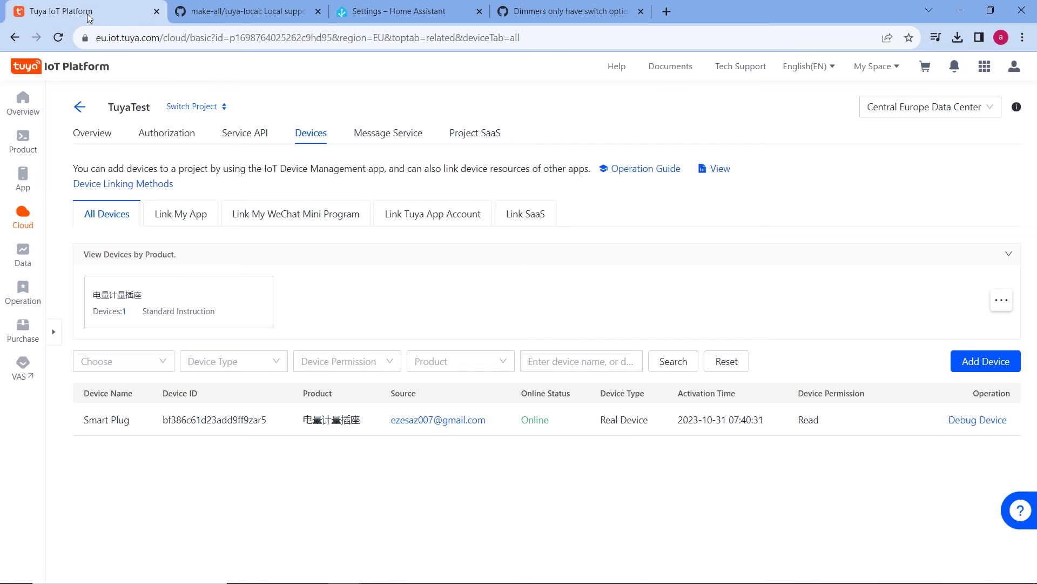
{"action": "left_click", "coordinate": [982, 424]}
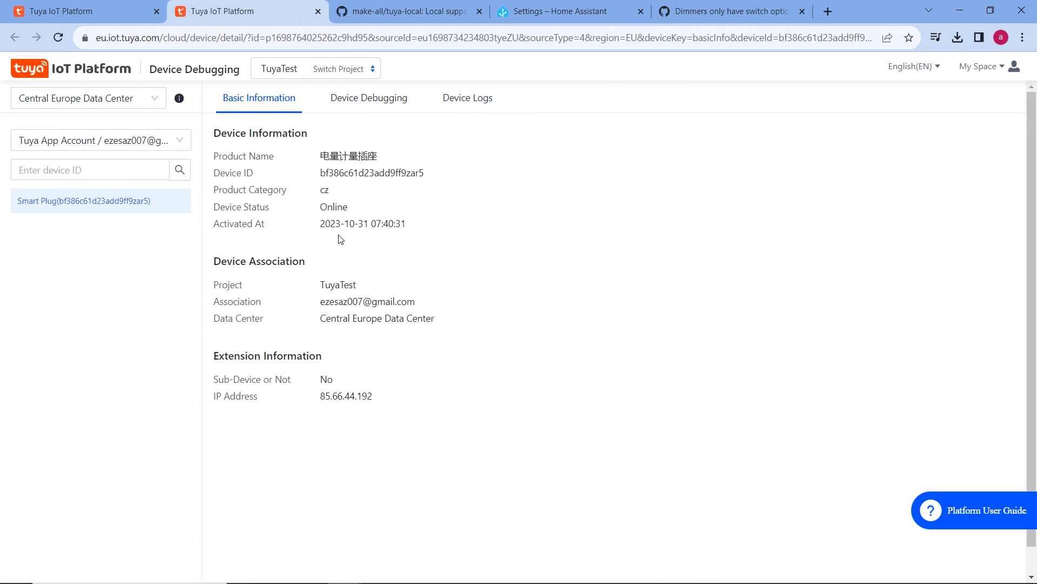
{"action": "left_click", "coordinate": [469, 110]}
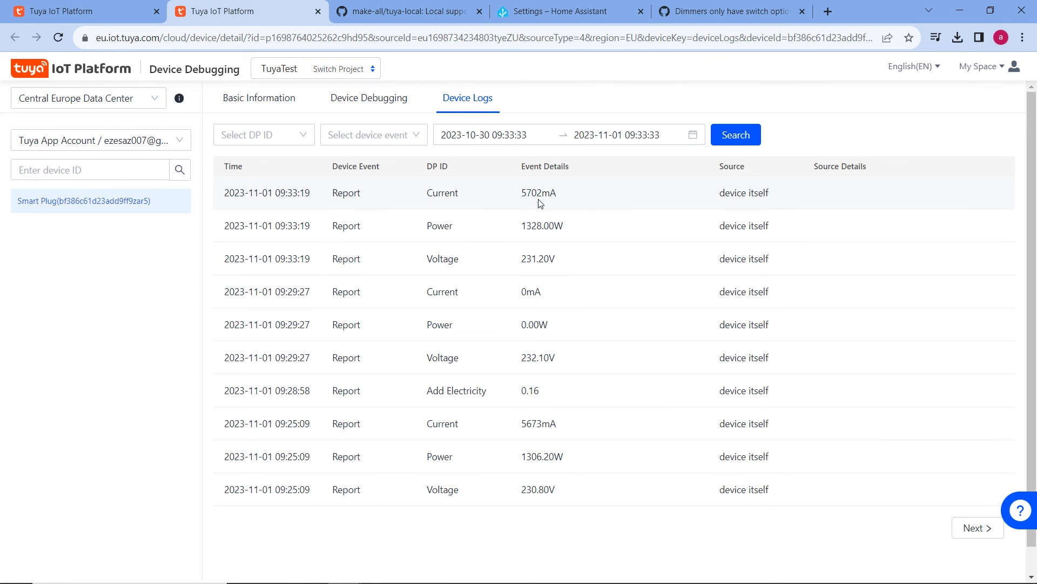
Step: Find the energy monitoring values section with the template sensor example in the rospogrigio/localtuya README on GitHub
{"action": "left_click", "coordinate": [573, 12]}
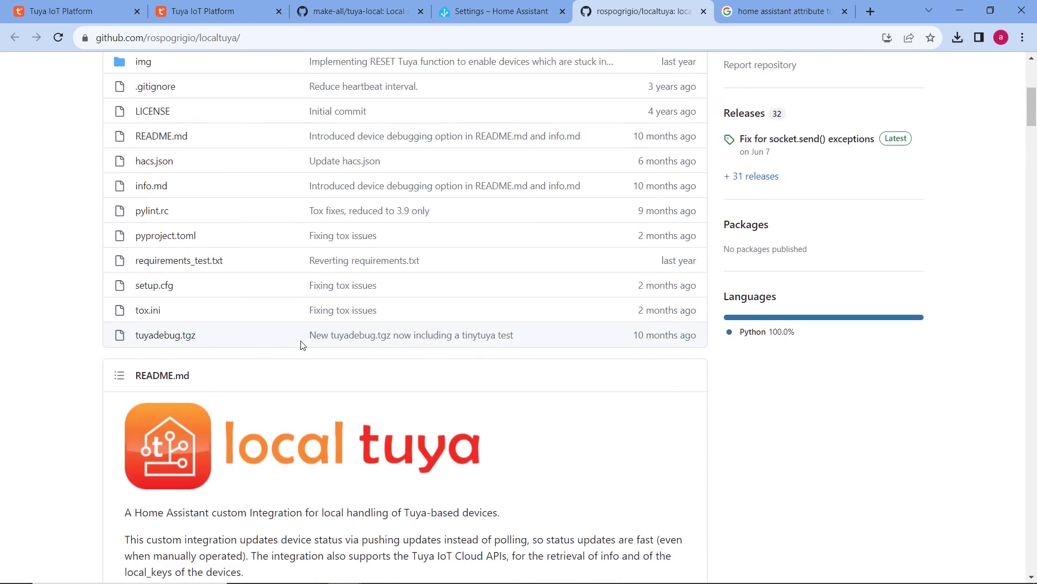
{"action": "scroll", "coordinate": [301, 342], "scroll_direction": "down", "scroll_amount": 20}
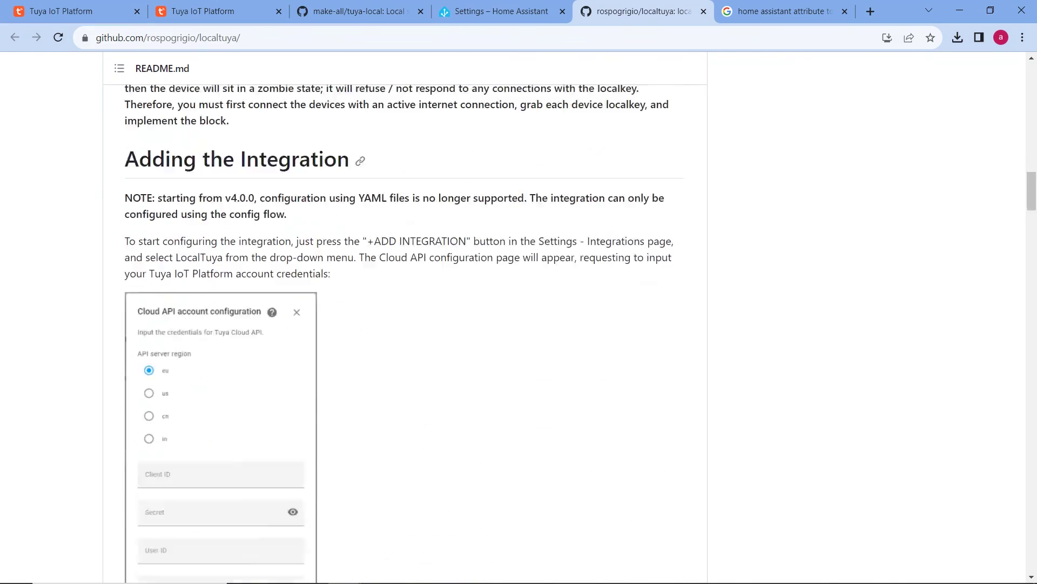
{"action": "scroll", "coordinate": [304, 347], "scroll_direction": "down", "scroll_amount": 20}
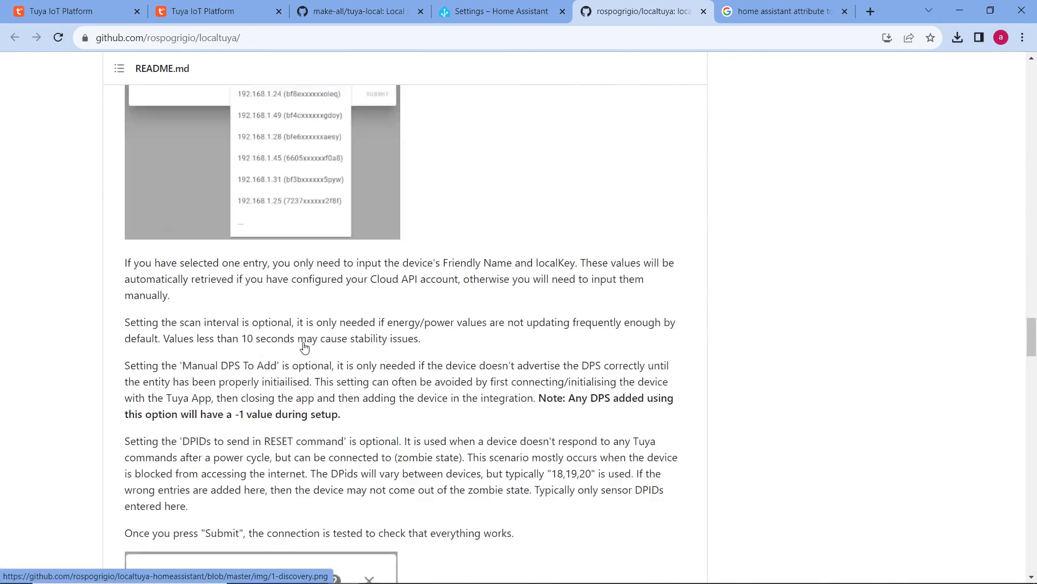
{"action": "scroll", "coordinate": [304, 347], "scroll_direction": "down", "scroll_amount": 20}
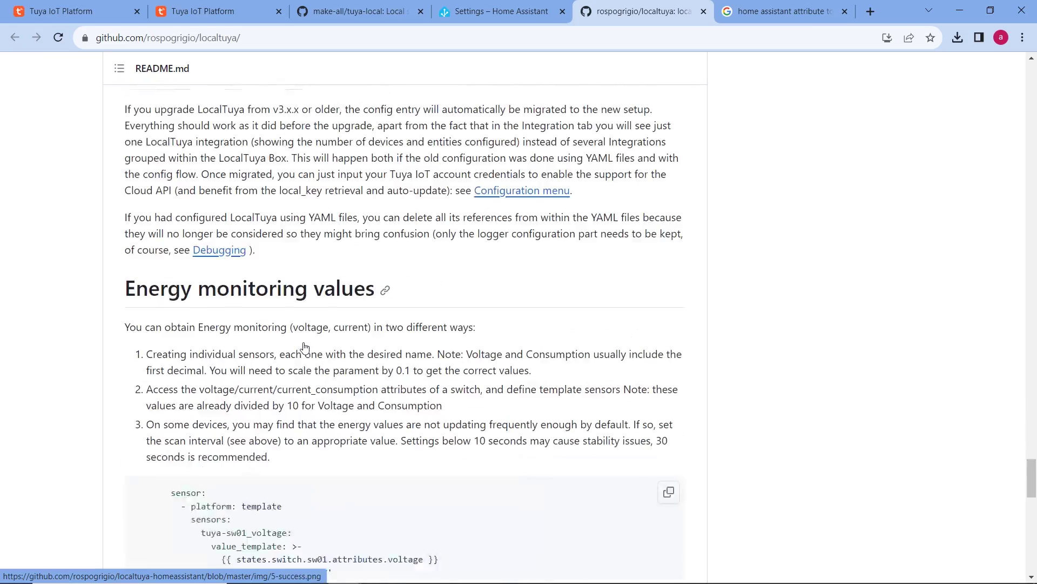
{"action": "scroll", "coordinate": [304, 348], "scroll_direction": "up", "scroll_amount": 1}
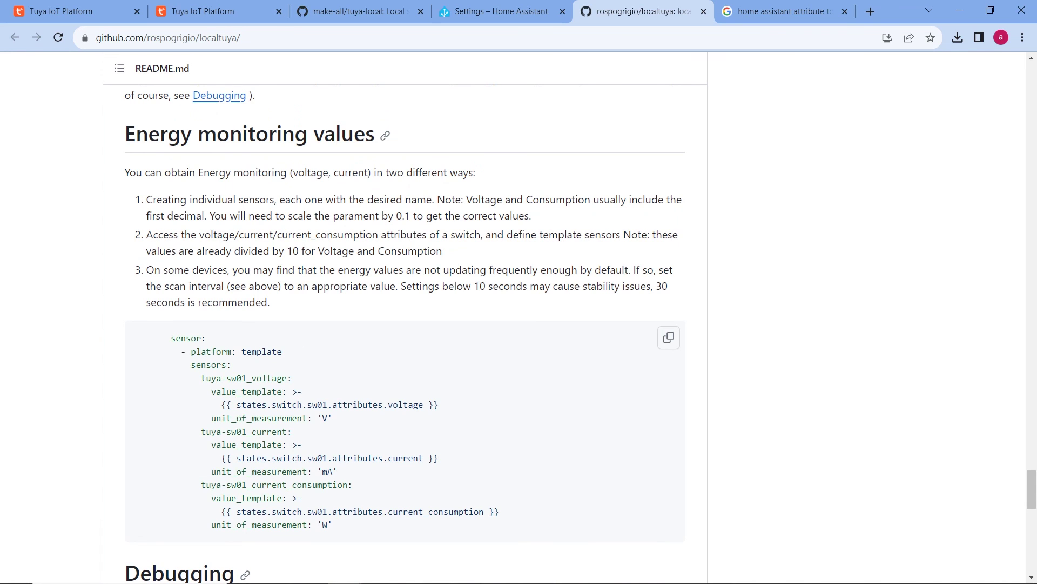